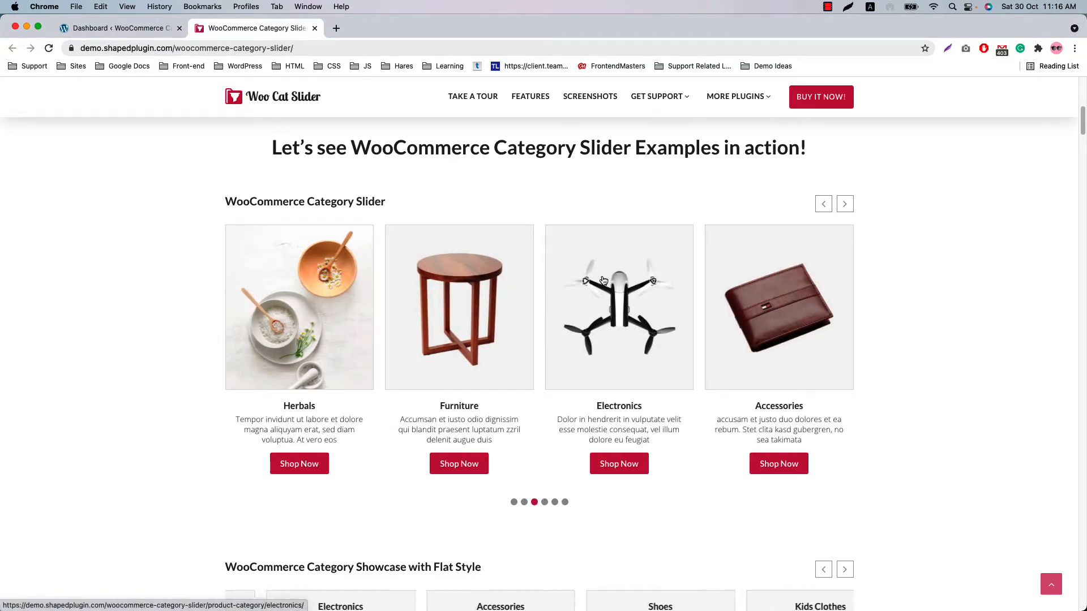
Look through the WooCommerce category slider examples on the plugin demo page, down to Recommended Categories.
{"action": "scroll", "coordinate": [588, 294], "scroll_direction": "down", "scroll_amount": 2}
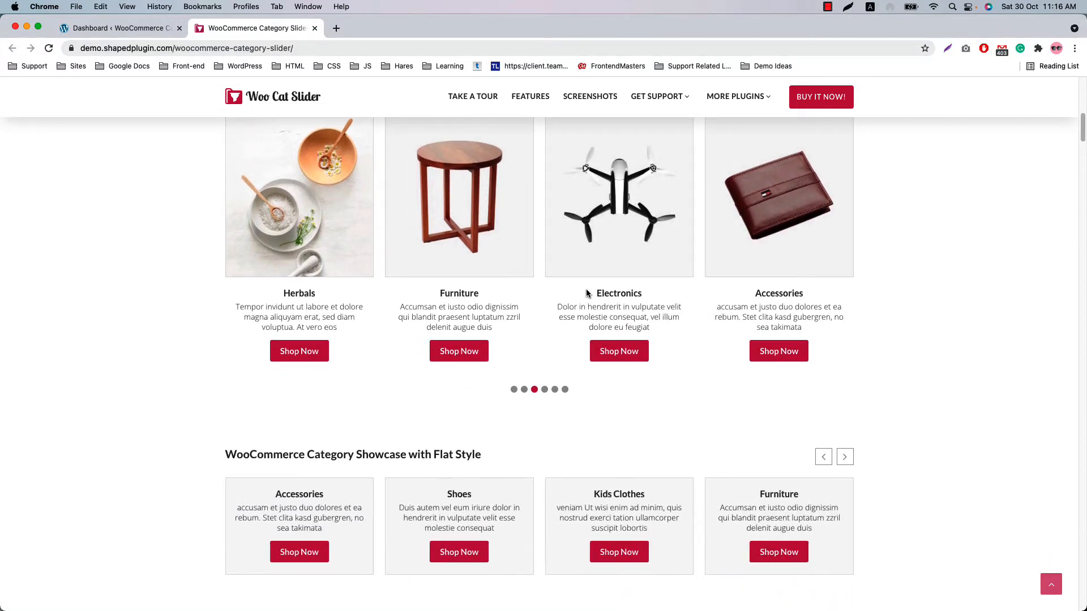
{"action": "scroll", "coordinate": [498, 448], "scroll_direction": "down", "scroll_amount": 1}
{"action": "scroll", "coordinate": [490, 452], "scroll_direction": "down", "scroll_amount": 3}
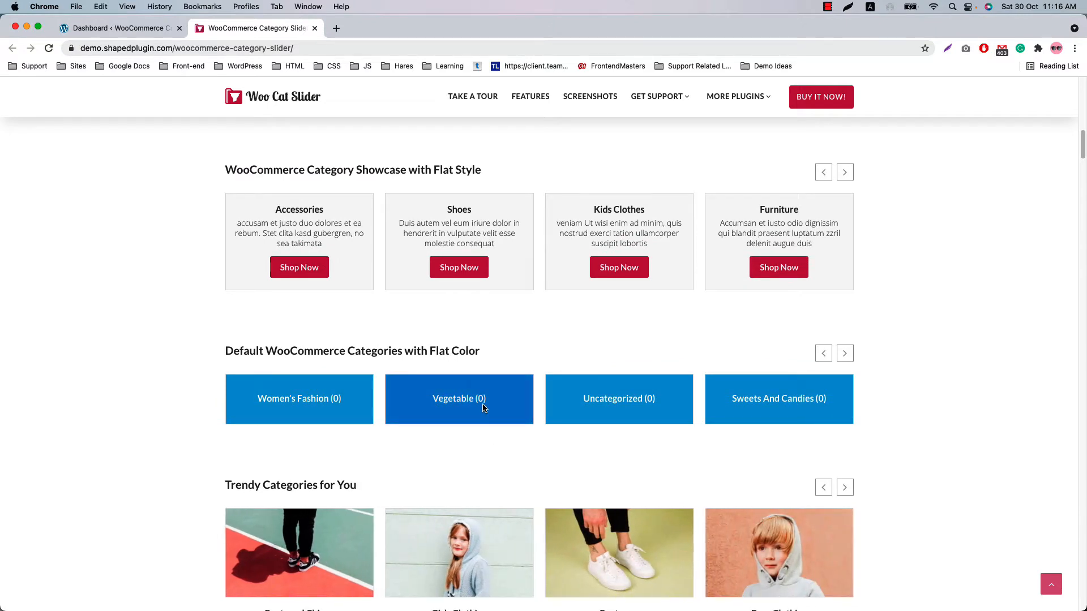
{"action": "scroll", "coordinate": [631, 406], "scroll_direction": "down", "scroll_amount": 3}
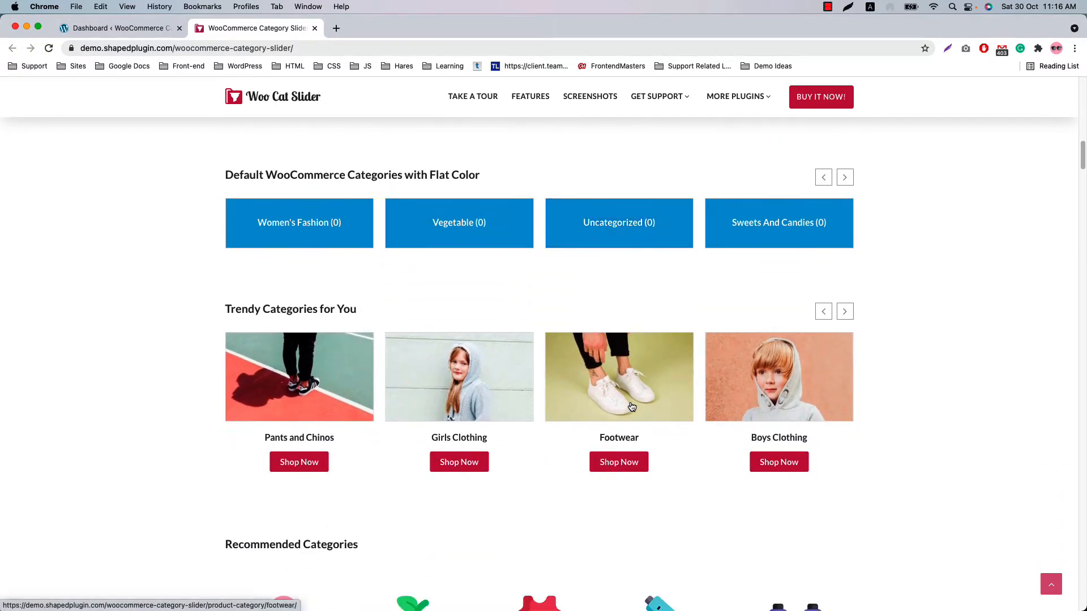
{"action": "scroll", "coordinate": [632, 408], "scroll_direction": "down", "scroll_amount": 2}
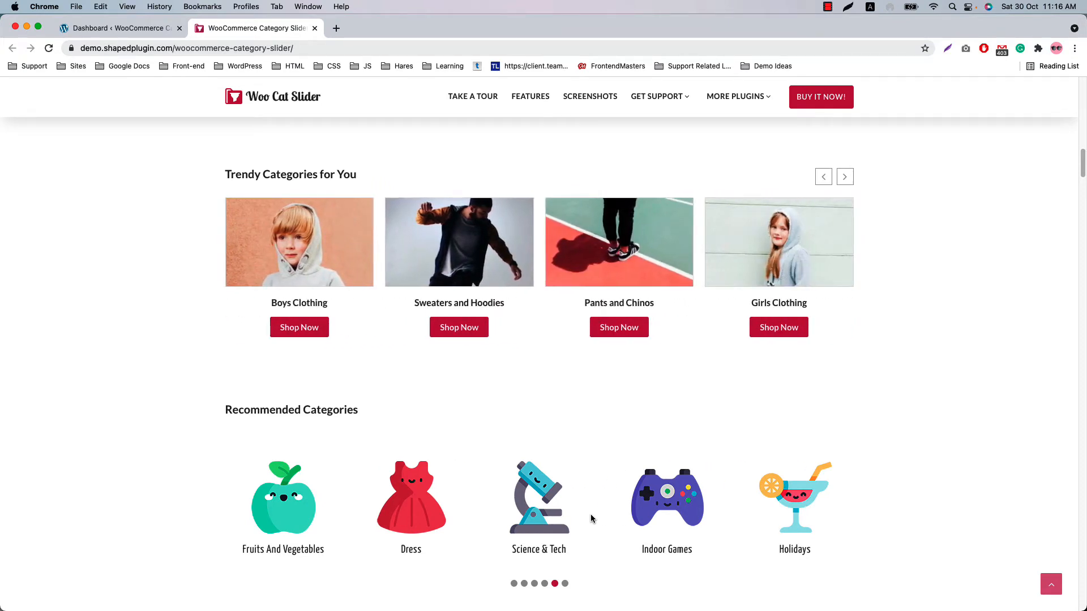
Go to the WordPress dashboard and start a new Woo Cat Slider entry titled "Test Category Slider".
{"action": "left_click", "coordinate": [129, 30]}
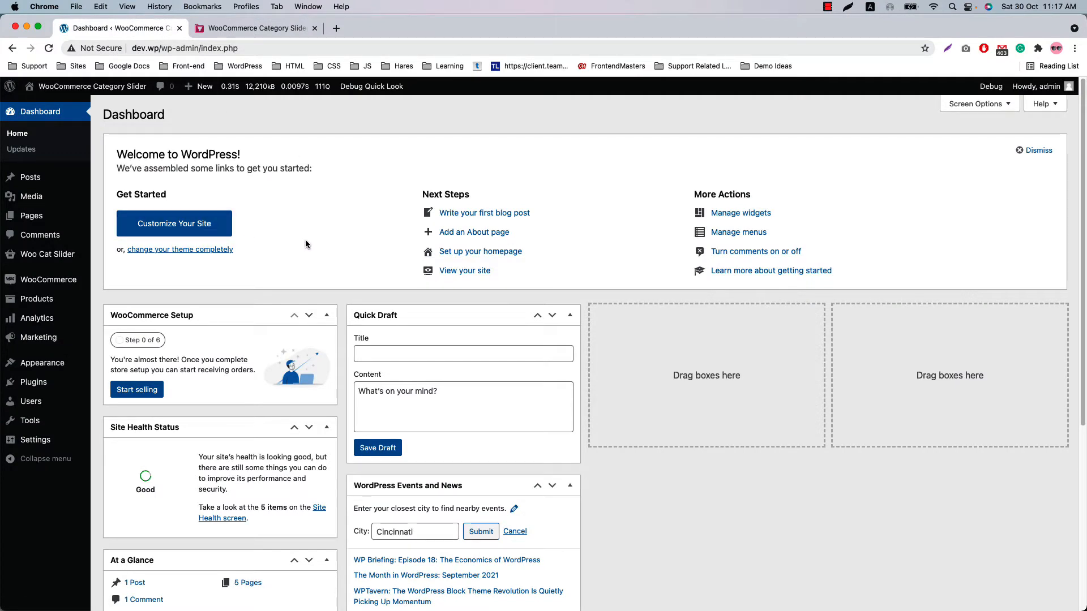
{"action": "mouse_move", "coordinate": [41, 258]}
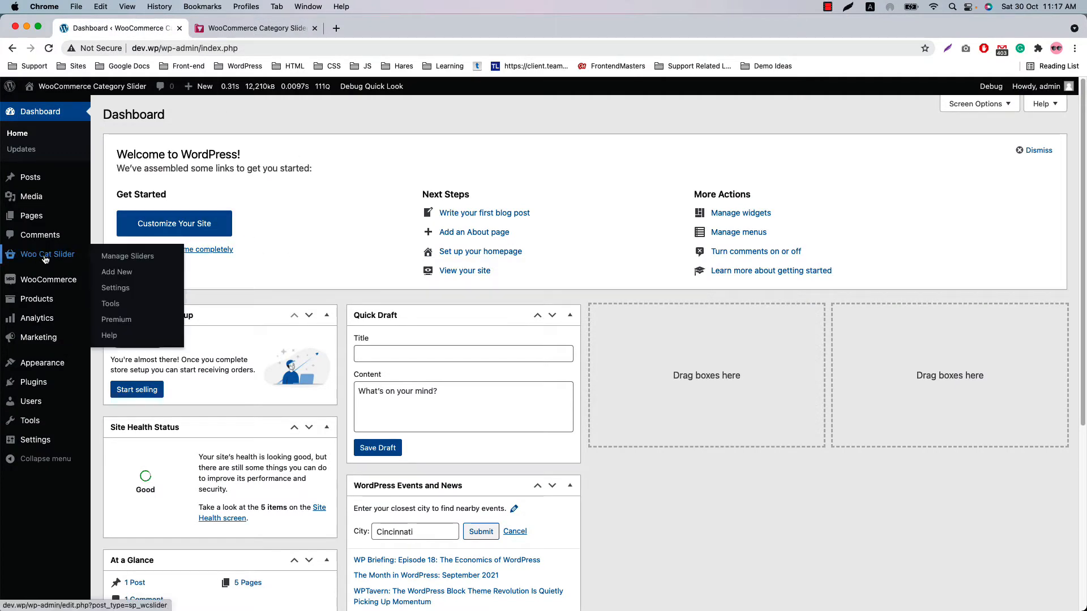
{"action": "left_click", "coordinate": [40, 258]}
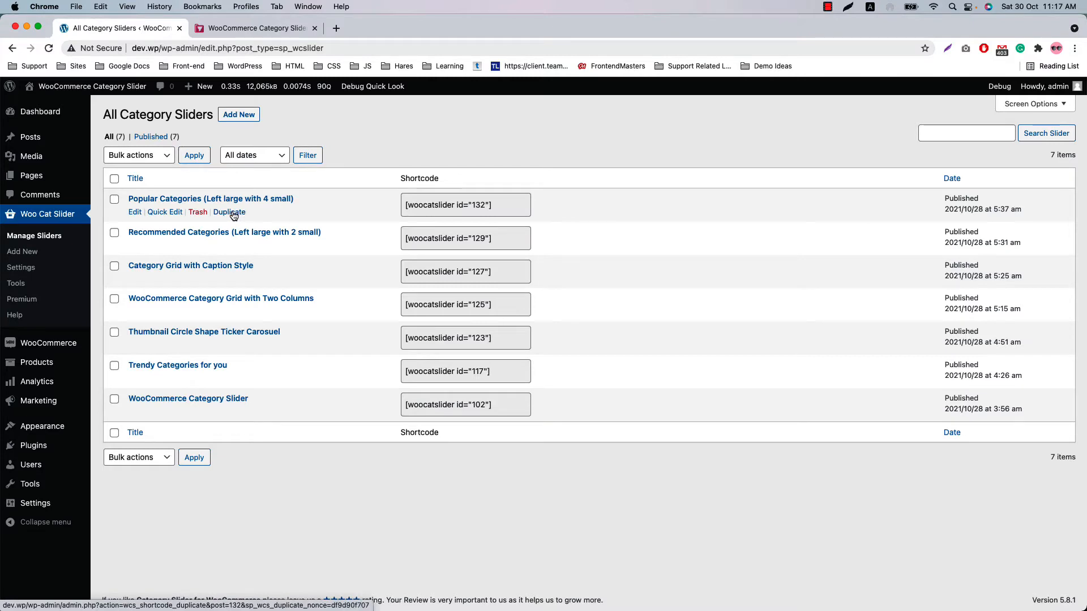
{"action": "left_click", "coordinate": [313, 179]}
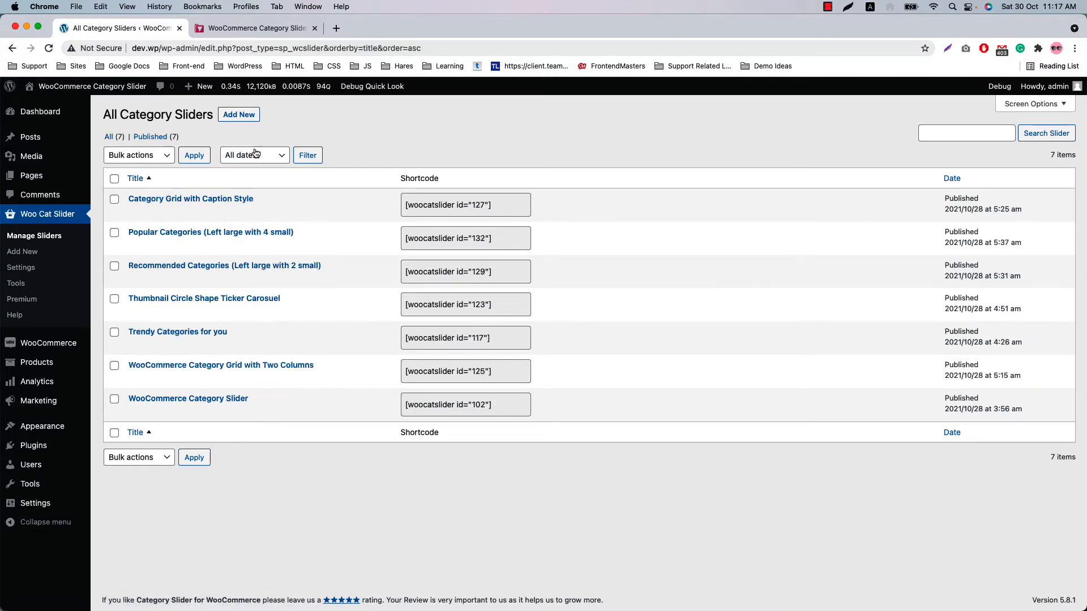
{"action": "left_click", "coordinate": [240, 116]}
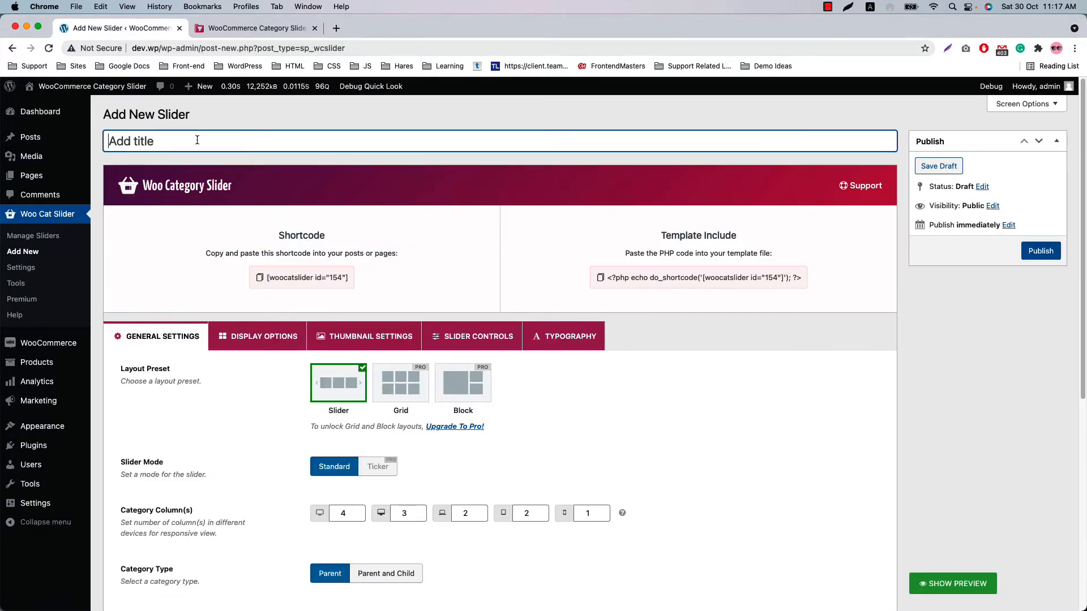
{"action": "type", "text": "Test Category Slider"}
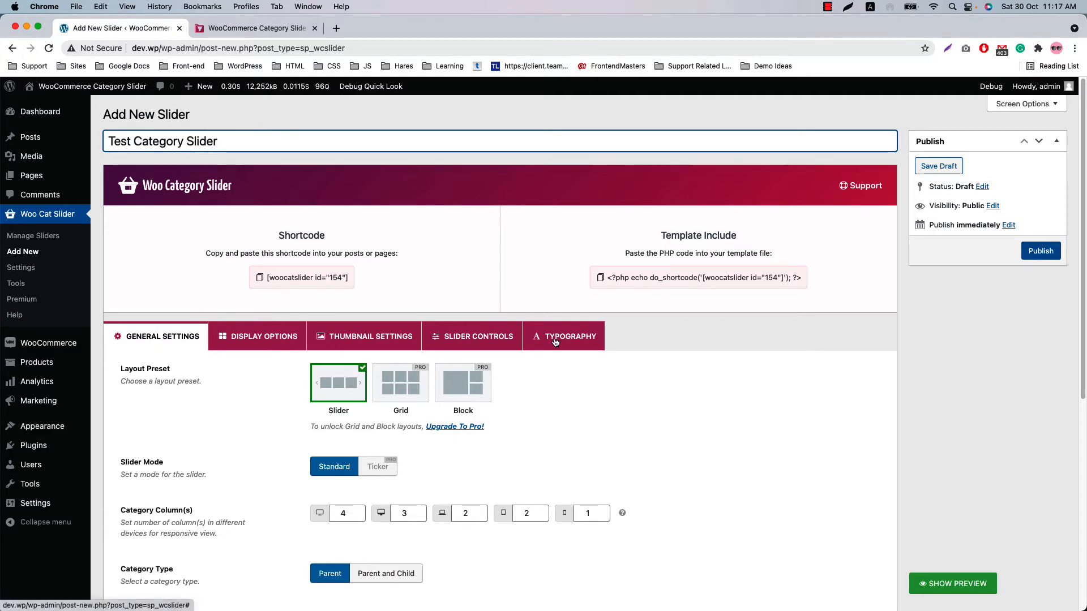
In the slider's general settings, set the category filter to Specific.
{"action": "scroll", "coordinate": [160, 345], "scroll_direction": "down", "scroll_amount": 1}
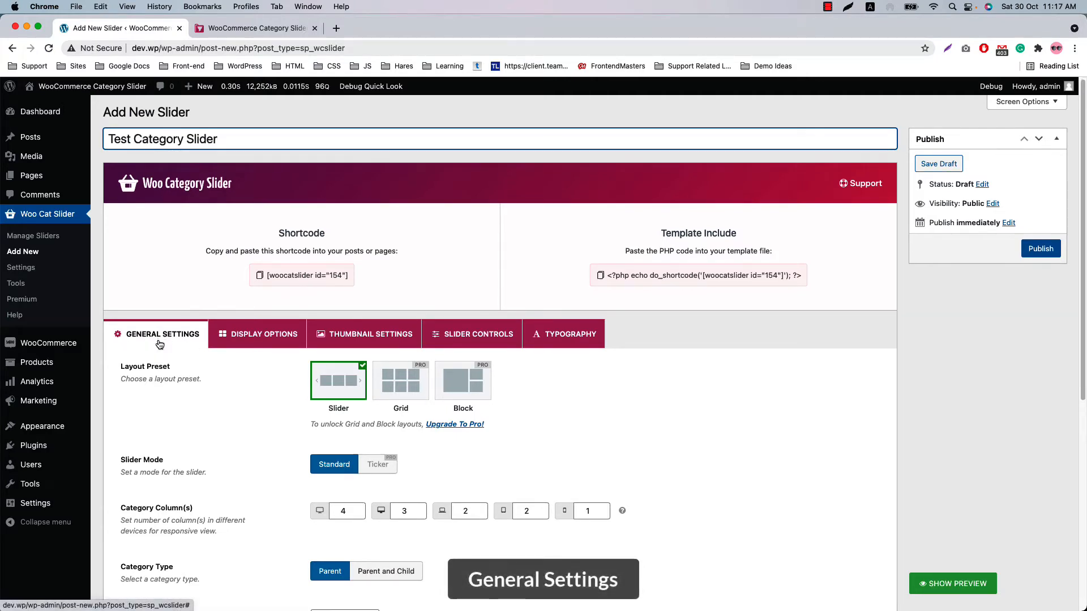
{"action": "scroll", "coordinate": [160, 344], "scroll_direction": "down", "scroll_amount": 5}
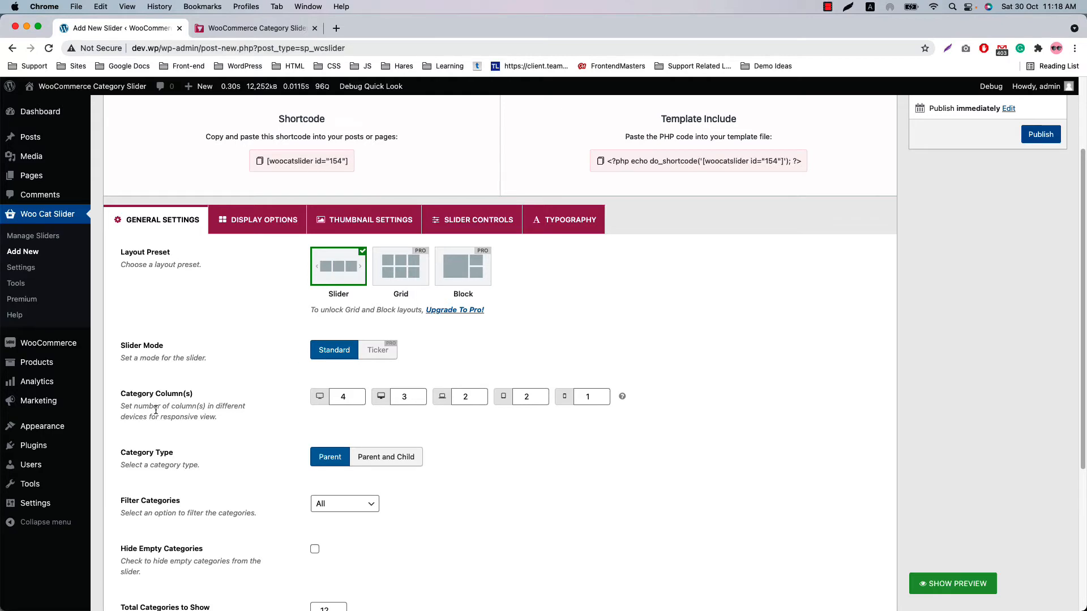
{"action": "scroll", "coordinate": [331, 401], "scroll_direction": "down", "scroll_amount": 2}
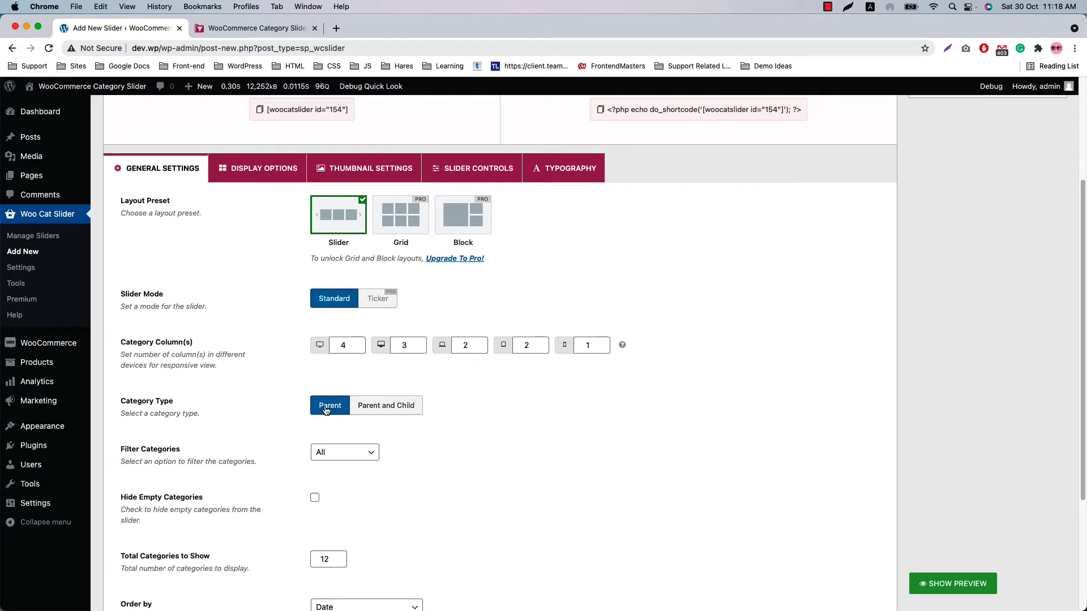
{"action": "scroll", "coordinate": [326, 411], "scroll_direction": "down", "scroll_amount": 2}
{"action": "left_click", "coordinate": [348, 400]}
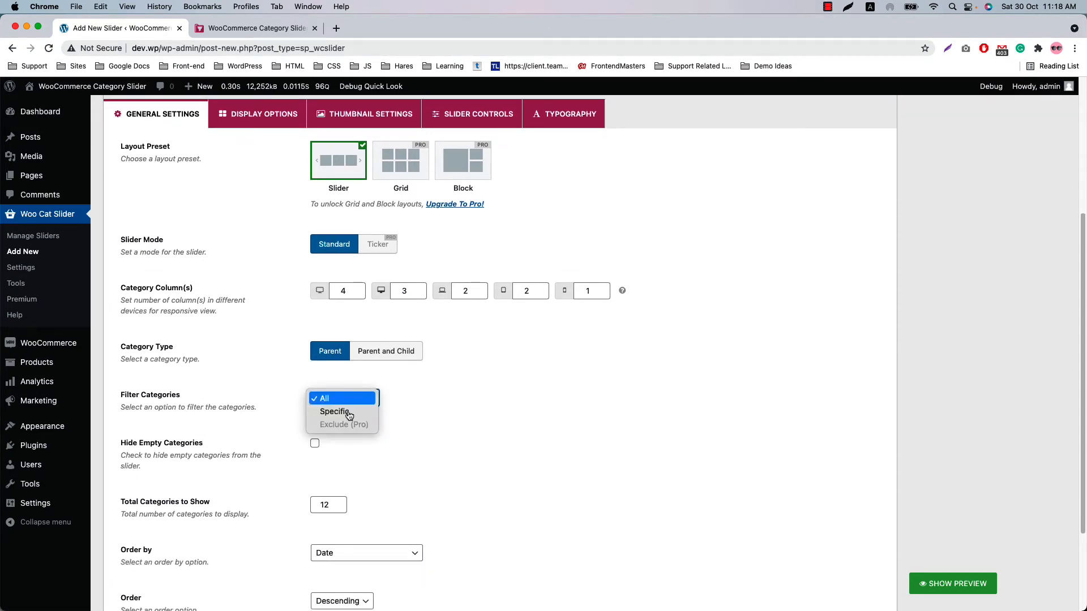
{"action": "left_click", "coordinate": [343, 405]}
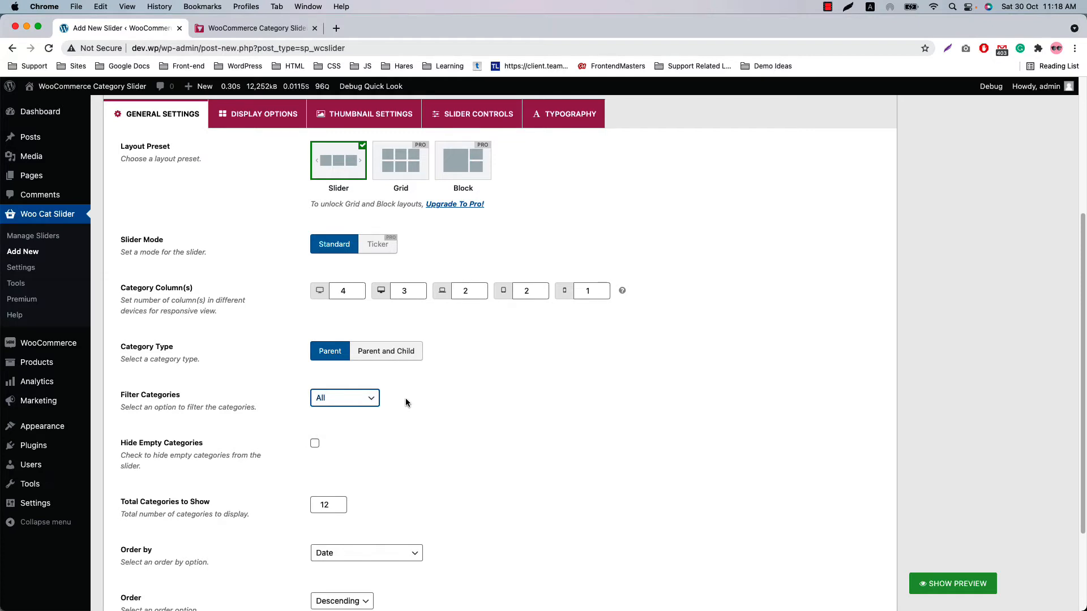
{"action": "left_click", "coordinate": [345, 398]}
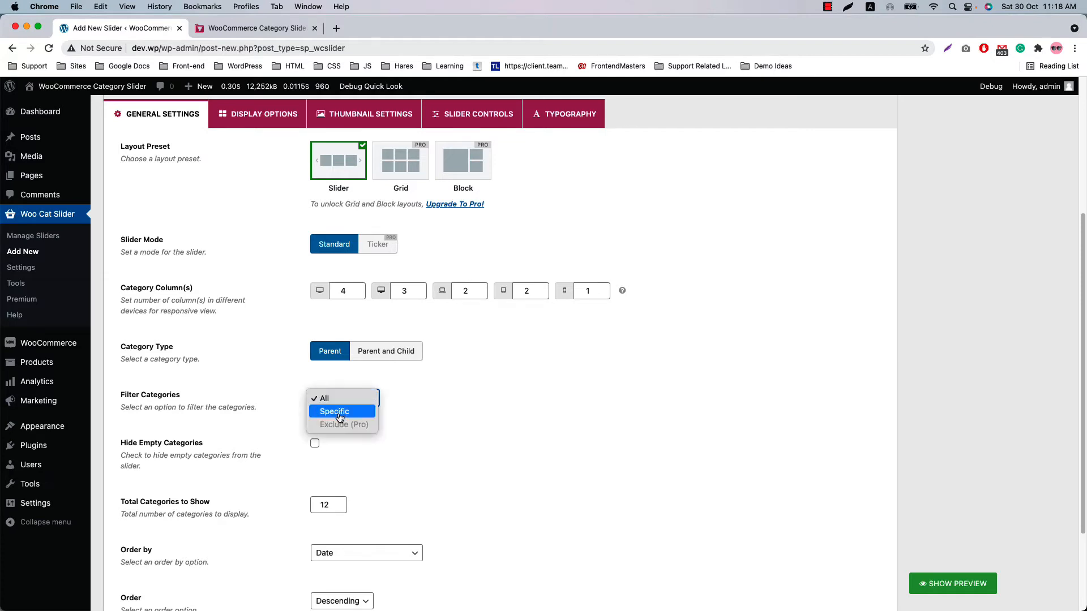
{"action": "left_click", "coordinate": [342, 408]}
Choose Accessories, Electronics, Furniture, Herbals and Shoes as the specific categories to show.
{"action": "left_click", "coordinate": [347, 446]}
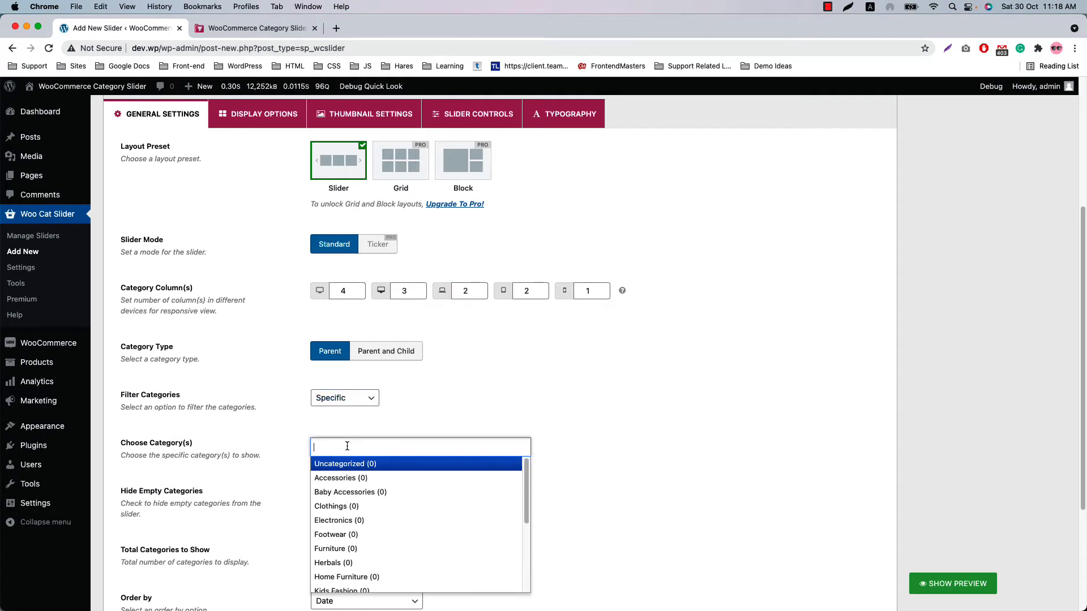
{"action": "left_click", "coordinate": [356, 481]}
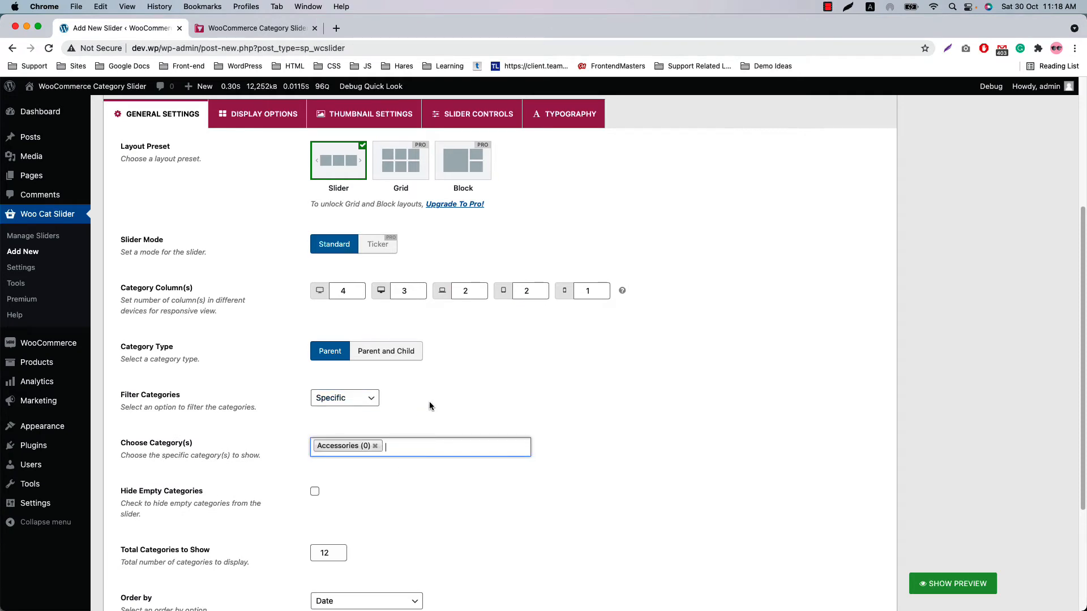
{"action": "scroll", "coordinate": [429, 401], "scroll_direction": "down", "scroll_amount": 2}
{"action": "left_click", "coordinate": [423, 362]}
{"action": "left_click", "coordinate": [416, 420]}
{"action": "left_click", "coordinate": [481, 361]}
{"action": "left_click", "coordinate": [385, 436]}
{"action": "left_click", "coordinate": [384, 443]}
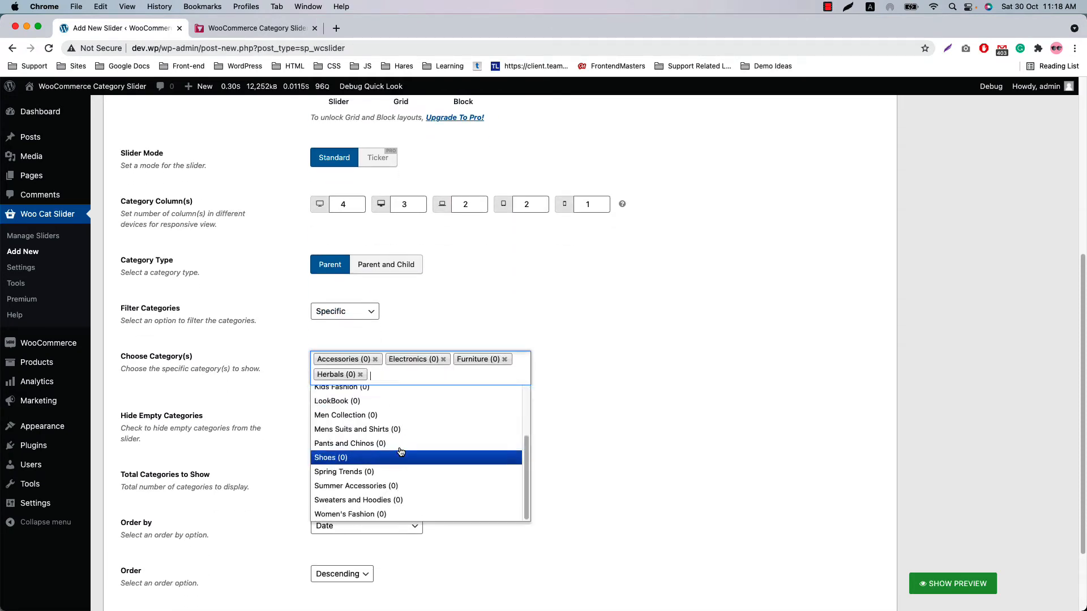
{"action": "left_click", "coordinate": [401, 451]}
Try out the Hide Empty Categories, Total Categories to Show, Order by, Order and Preloader options and restore their original settings.
{"action": "left_click", "coordinate": [315, 418]}
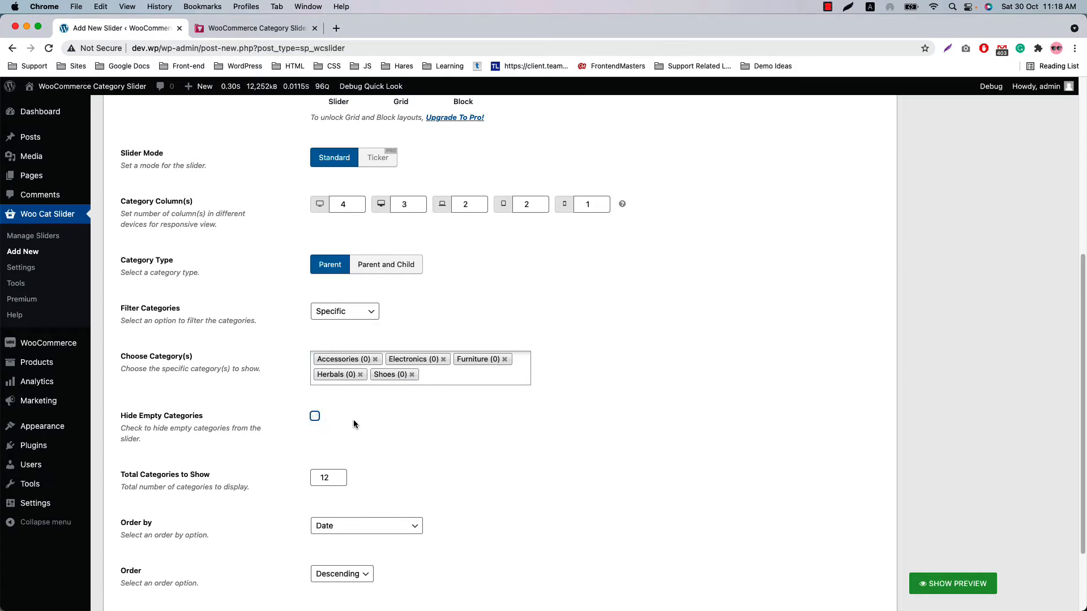
{"action": "scroll", "coordinate": [353, 424], "scroll_direction": "down", "scroll_amount": 3}
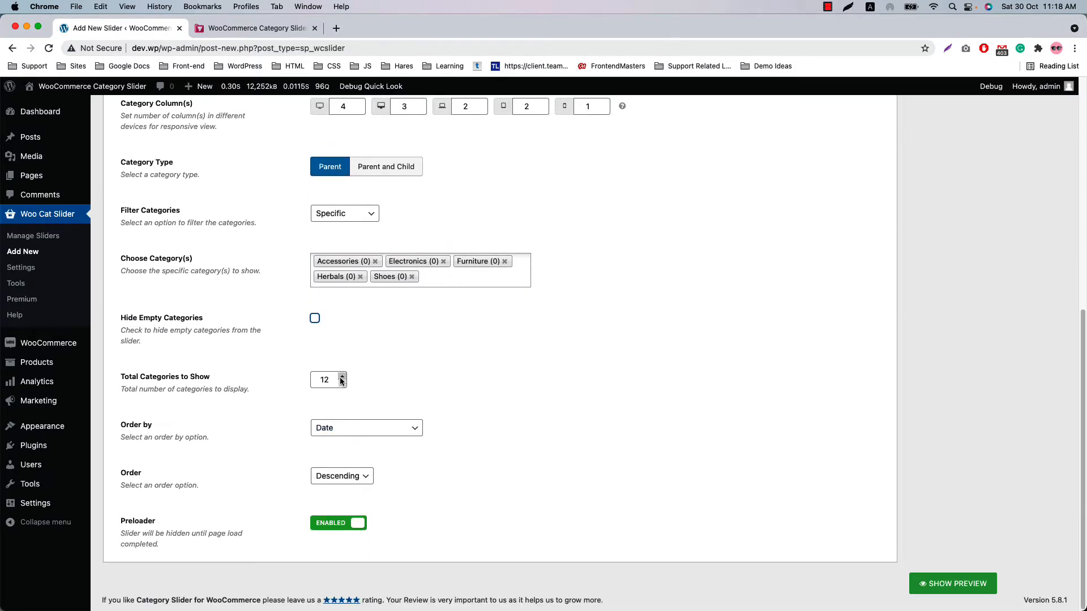
{"action": "left_click", "coordinate": [342, 377]}
{"action": "left_click", "coordinate": [341, 384]}
{"action": "left_click", "coordinate": [382, 426]}
{"action": "left_click", "coordinate": [441, 426]}
{"action": "left_click", "coordinate": [339, 476]}
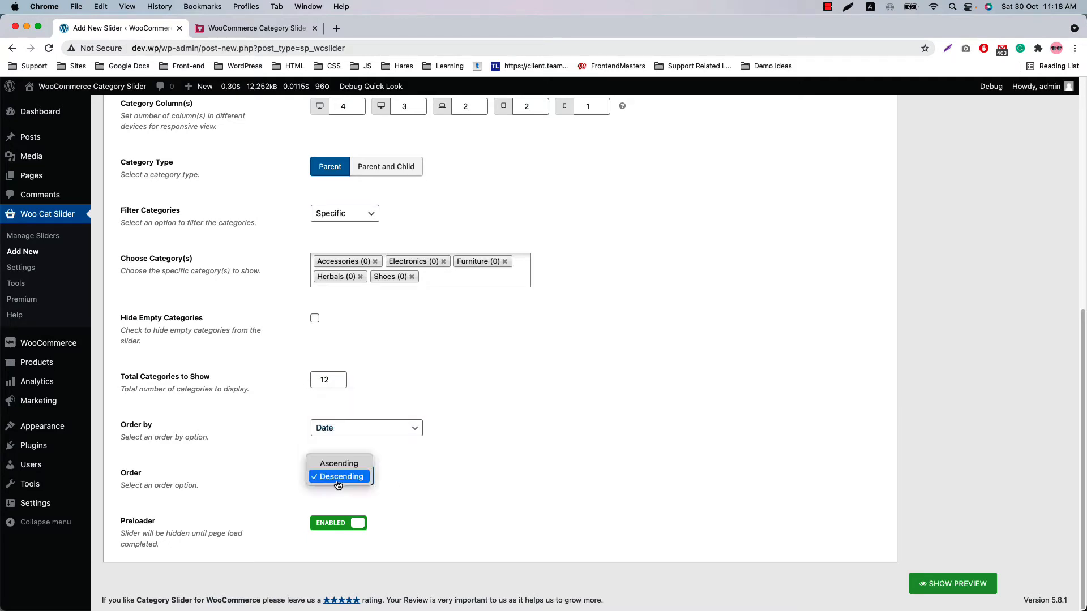
{"action": "left_click", "coordinate": [459, 481]}
{"action": "left_click", "coordinate": [343, 528]}
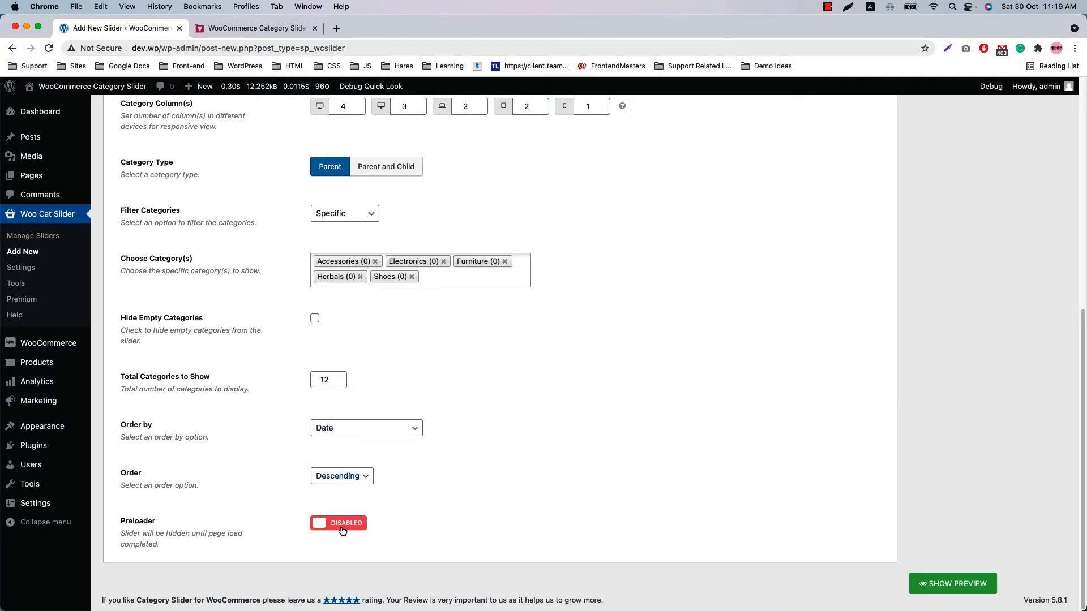
{"action": "left_click", "coordinate": [342, 528]}
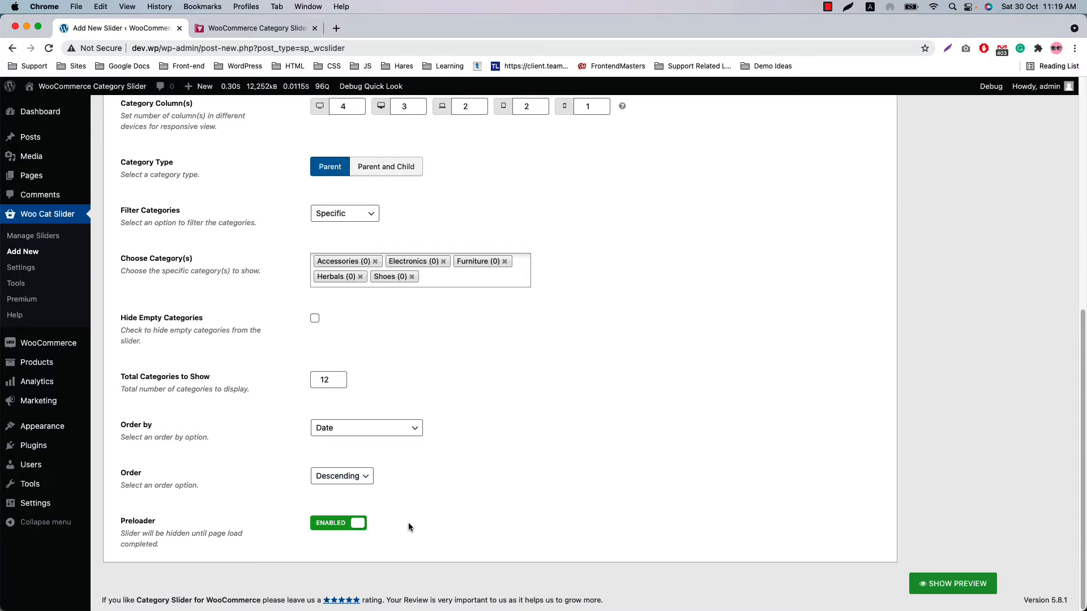
Show the live preview of the category slider and advance it by two slides.
{"action": "left_click", "coordinate": [958, 587]}
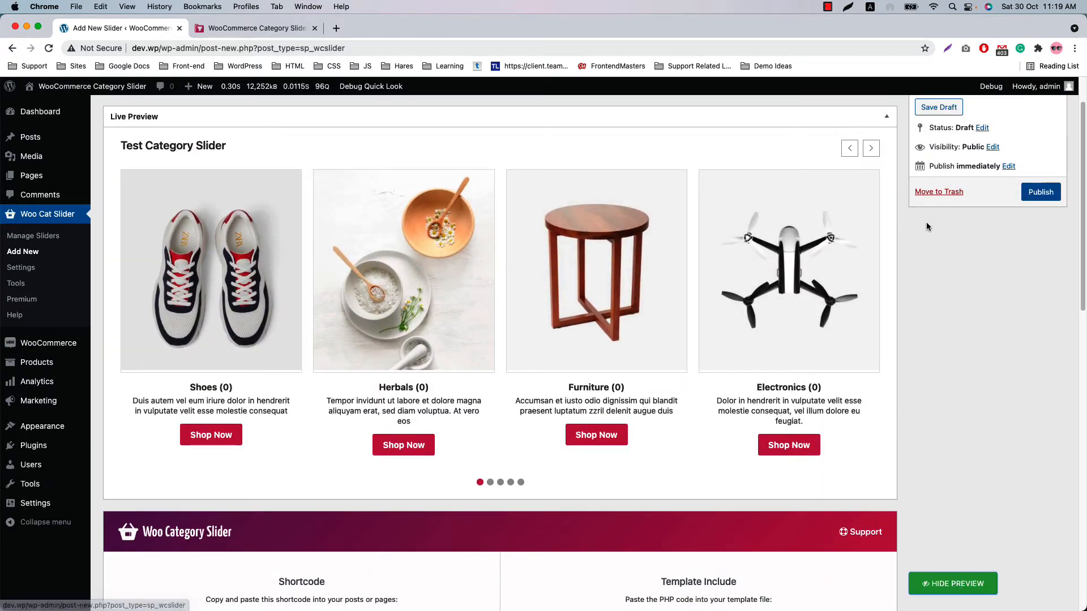
{"action": "left_click", "coordinate": [870, 147]}
{"action": "left_click", "coordinate": [871, 148]}
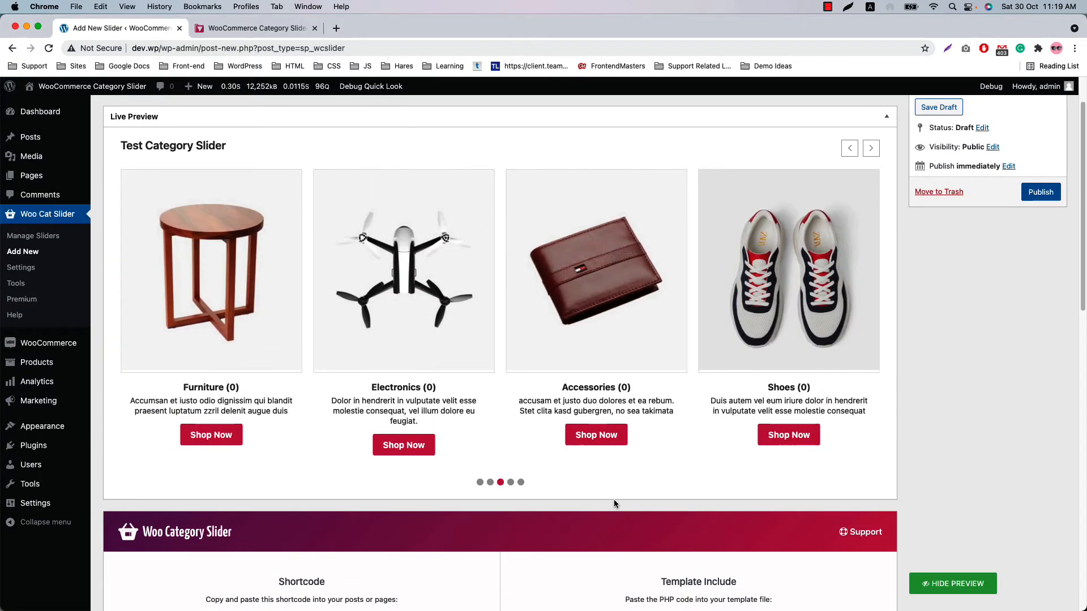
Open the slider's display options and review the section title, spacing and category content position settings.
{"action": "scroll", "coordinate": [613, 500], "scroll_direction": "down", "scroll_amount": 8}
{"action": "left_click", "coordinate": [260, 250]}
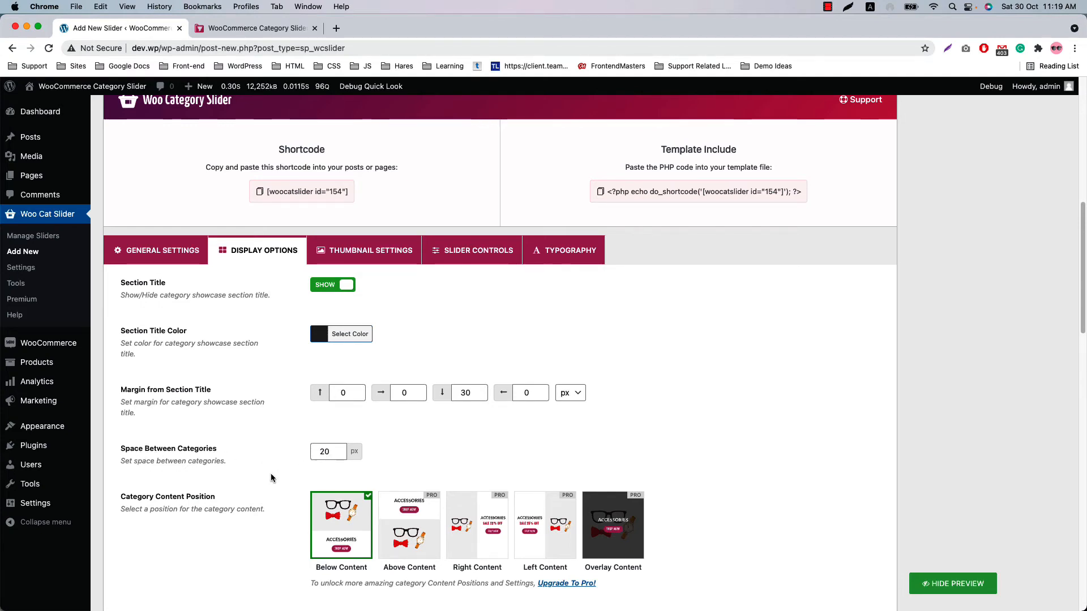
{"action": "scroll", "coordinate": [271, 479], "scroll_direction": "down", "scroll_amount": 5}
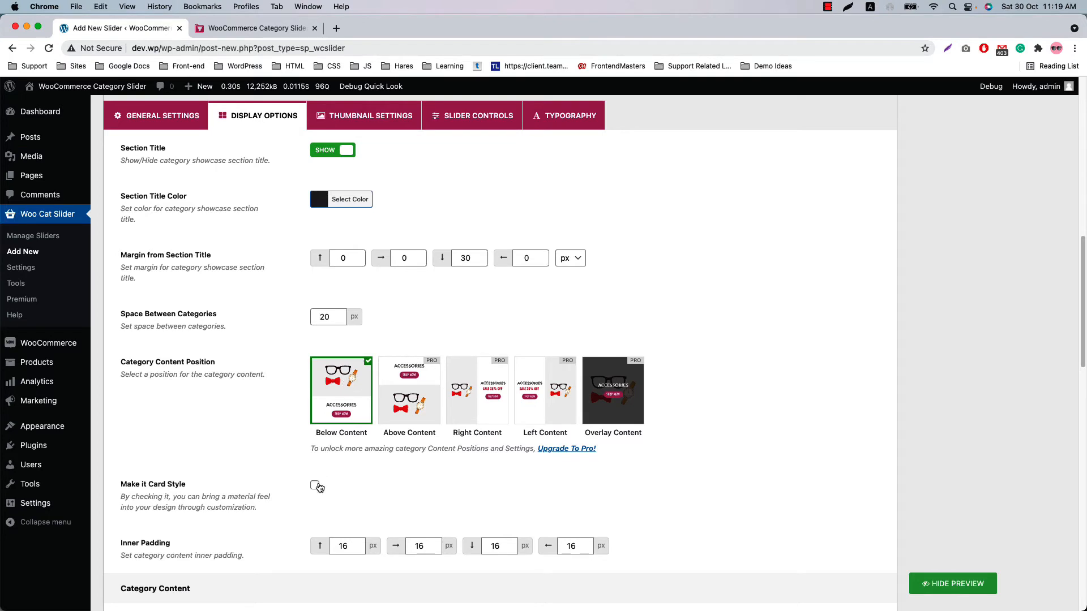
Try out the card style for the category content and turn it back off.
{"action": "left_click", "coordinate": [315, 486]}
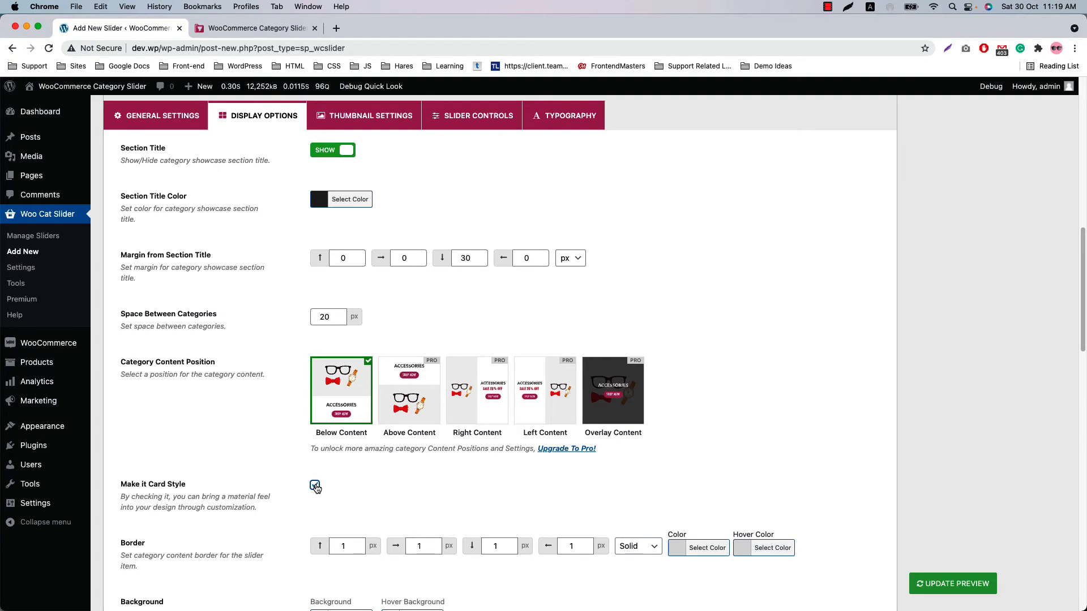
{"action": "scroll", "coordinate": [360, 543], "scroll_direction": "down", "scroll_amount": 3}
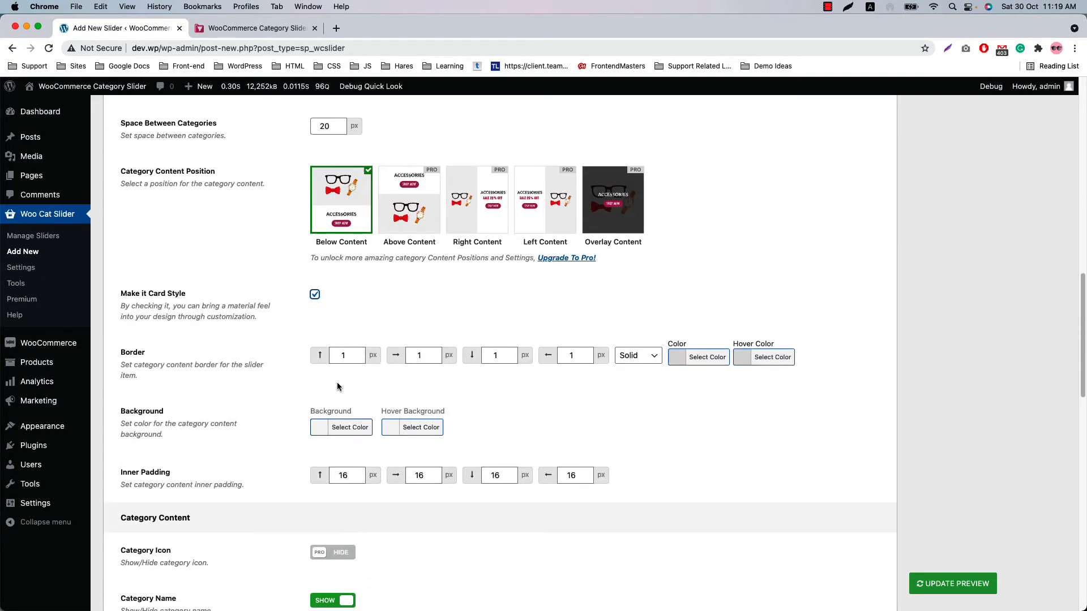
{"action": "left_click", "coordinate": [315, 294]}
Examine the category name, product count, description, Shop Now button and link target display options.
{"action": "scroll", "coordinate": [317, 362], "scroll_direction": "down", "scroll_amount": 3}
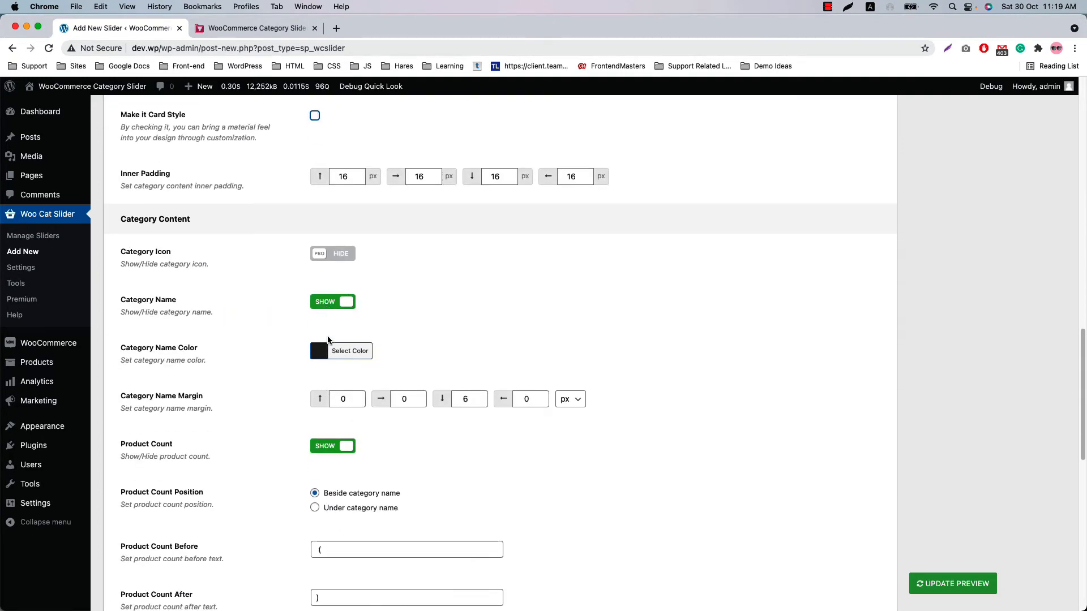
{"action": "scroll", "coordinate": [347, 454], "scroll_direction": "down", "scroll_amount": 3}
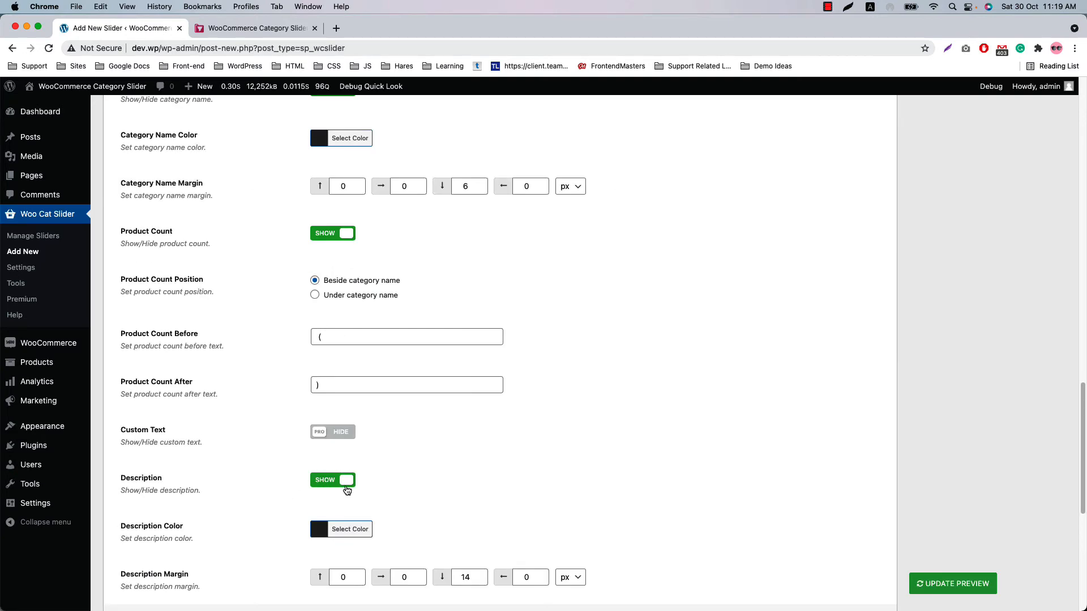
{"action": "scroll", "coordinate": [447, 427], "scroll_direction": "down", "scroll_amount": 4}
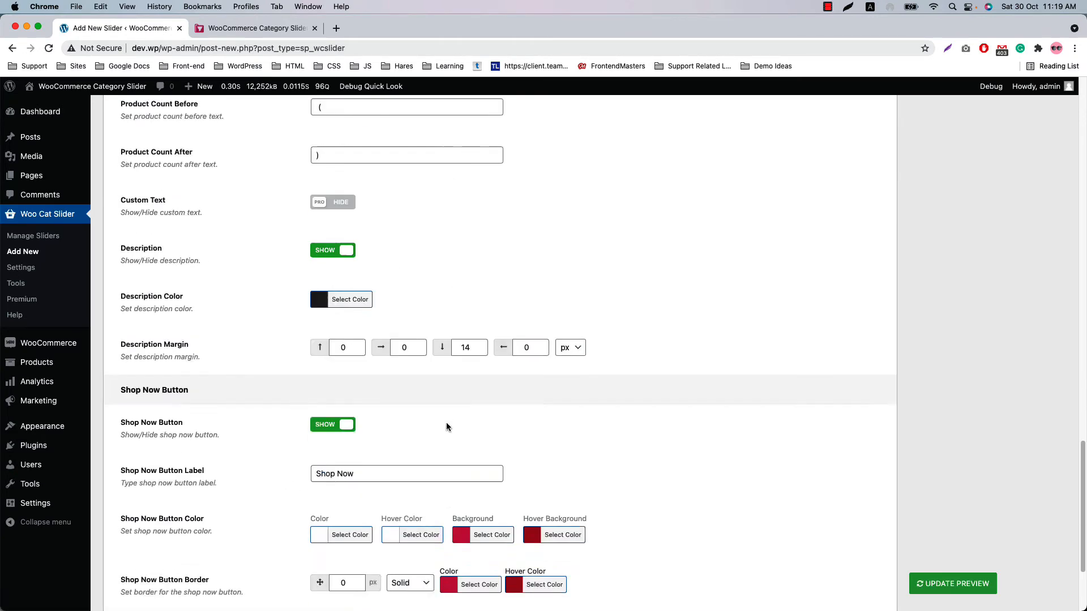
{"action": "scroll", "coordinate": [447, 427], "scroll_direction": "down", "scroll_amount": 2}
{"action": "left_click", "coordinate": [331, 343]}
{"action": "left_click", "coordinate": [342, 535]}
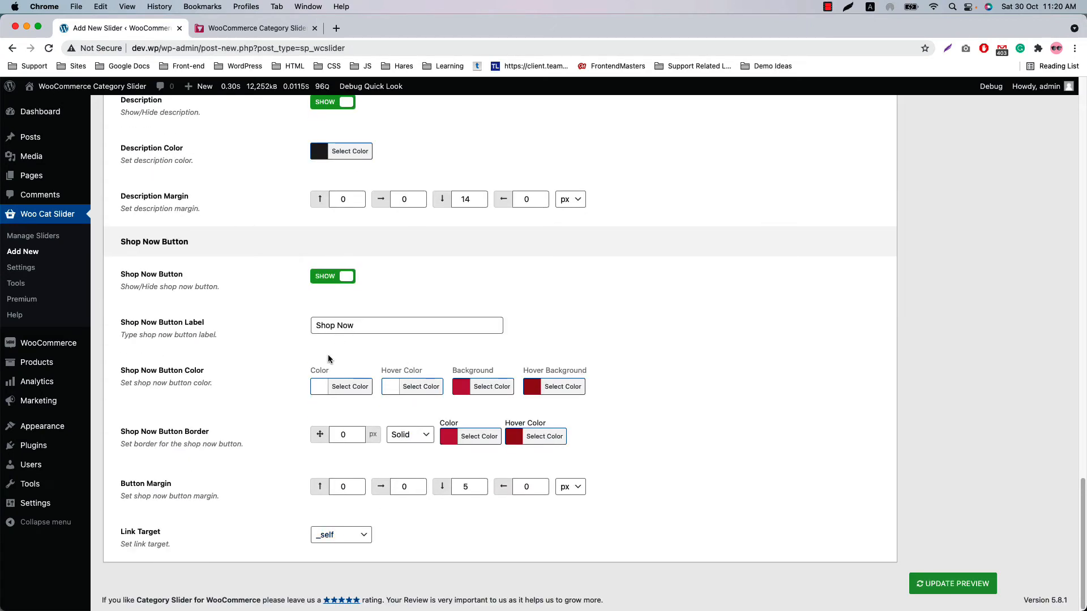
{"action": "scroll", "coordinate": [324, 469], "scroll_direction": "up", "scroll_amount": 15}
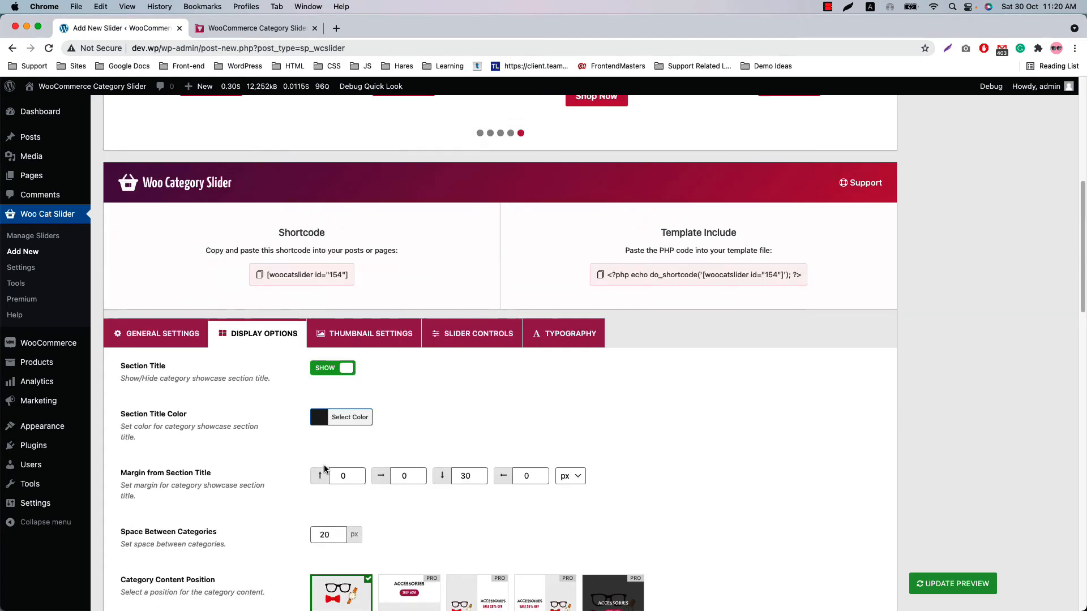
Review the thumbnail settings, including the available thumbnail sizes, shape, border, margin, zoom and image mode options.
{"action": "left_click", "coordinate": [356, 338]}
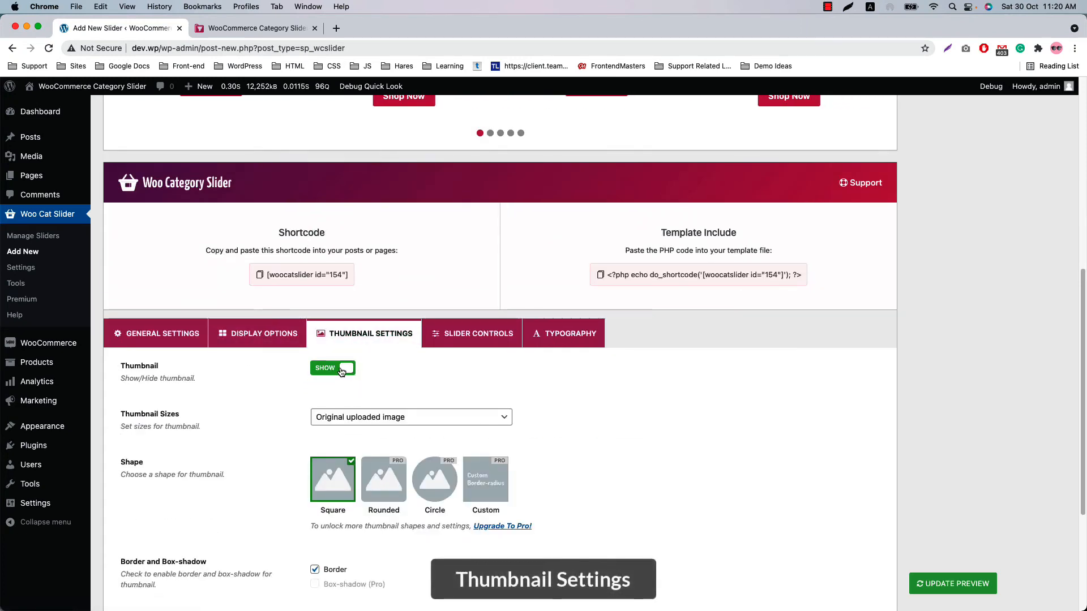
{"action": "left_click", "coordinate": [368, 419]}
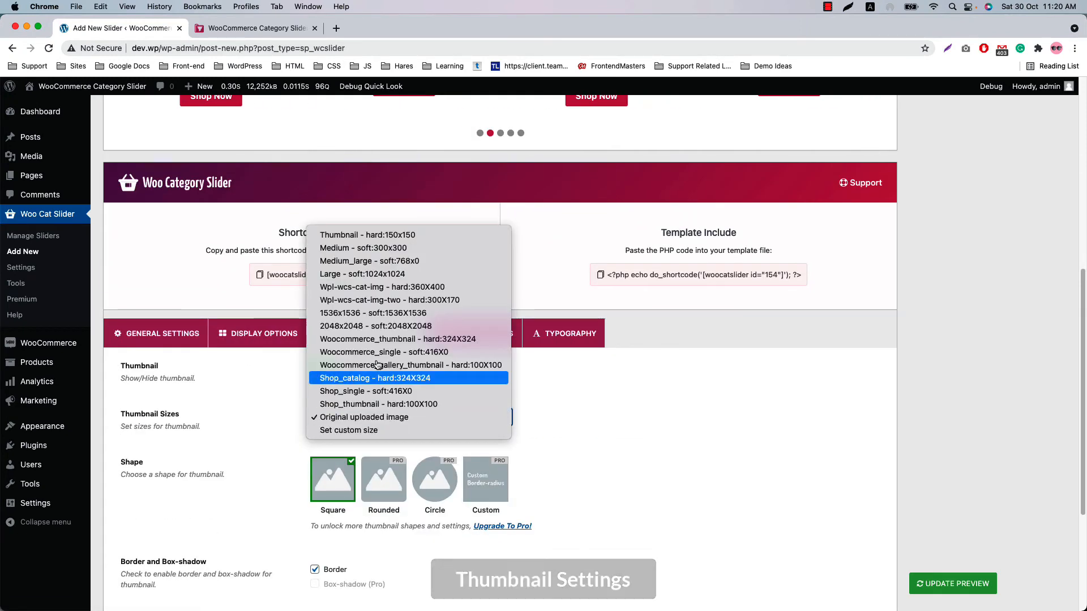
{"action": "left_click", "coordinate": [546, 405]}
{"action": "scroll", "coordinate": [546, 405], "scroll_direction": "down", "scroll_amount": 5}
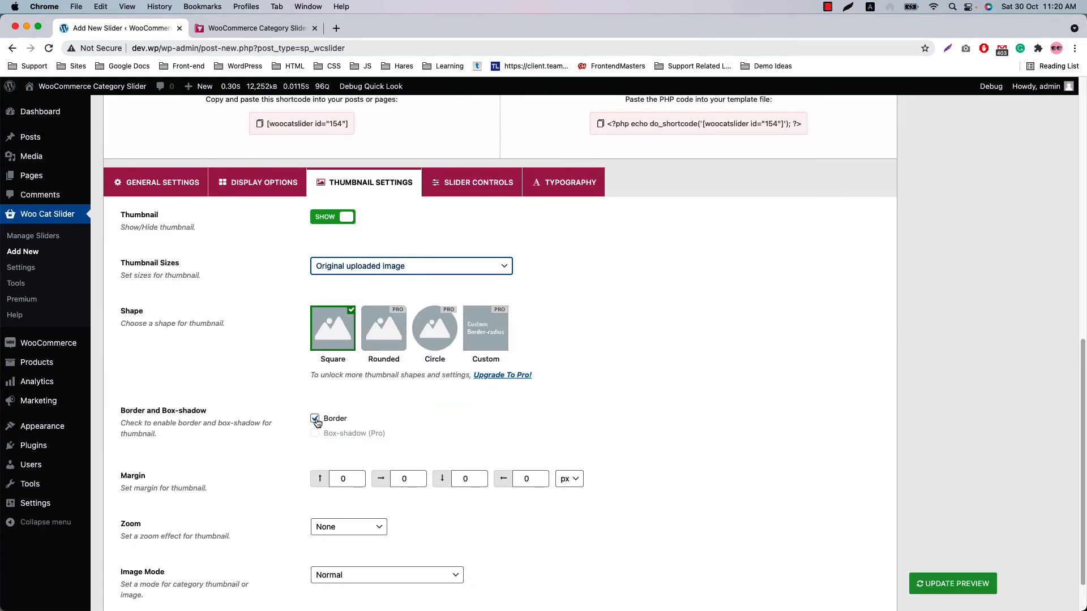
{"action": "scroll", "coordinate": [317, 423], "scroll_direction": "down", "scroll_amount": 2}
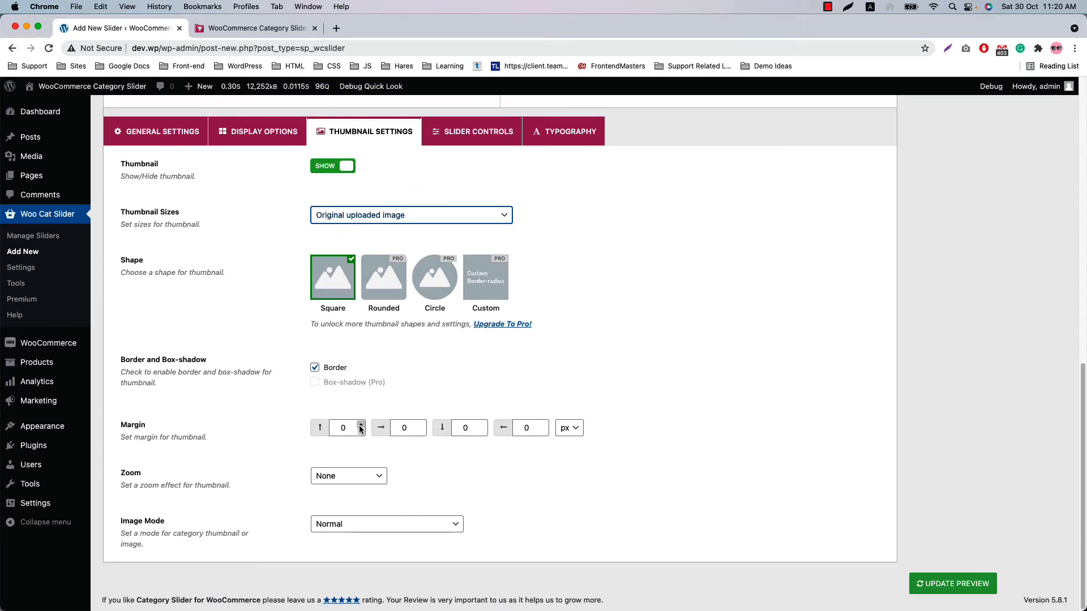
Examine the slider control options for autoplay, scrolling, navigation, pagination and miscellaneous behaviour.
{"action": "left_click", "coordinate": [474, 139]}
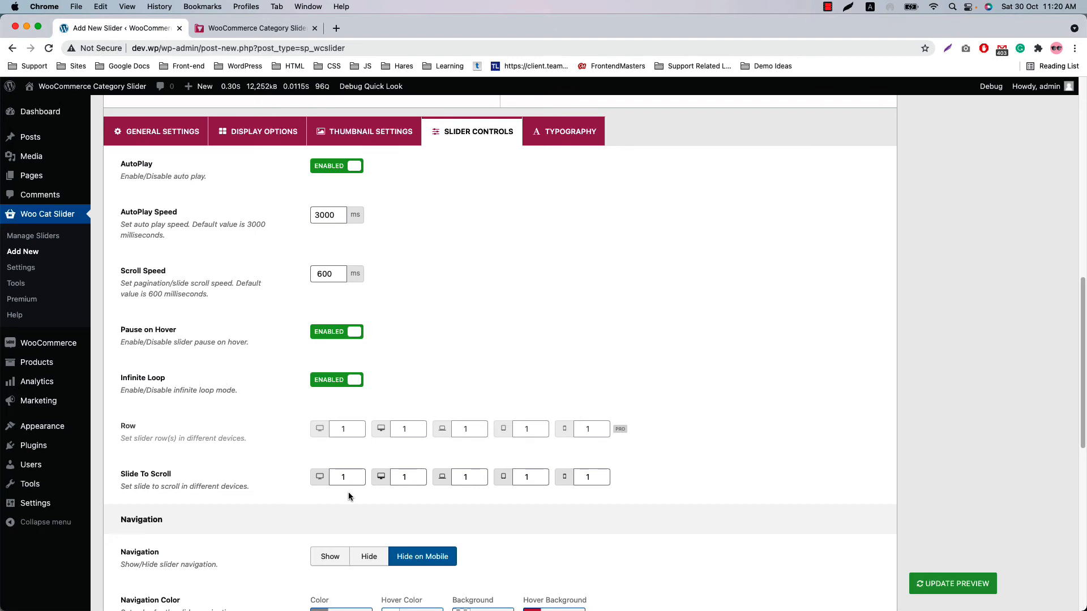
{"action": "scroll", "coordinate": [407, 482], "scroll_direction": "down", "scroll_amount": 10}
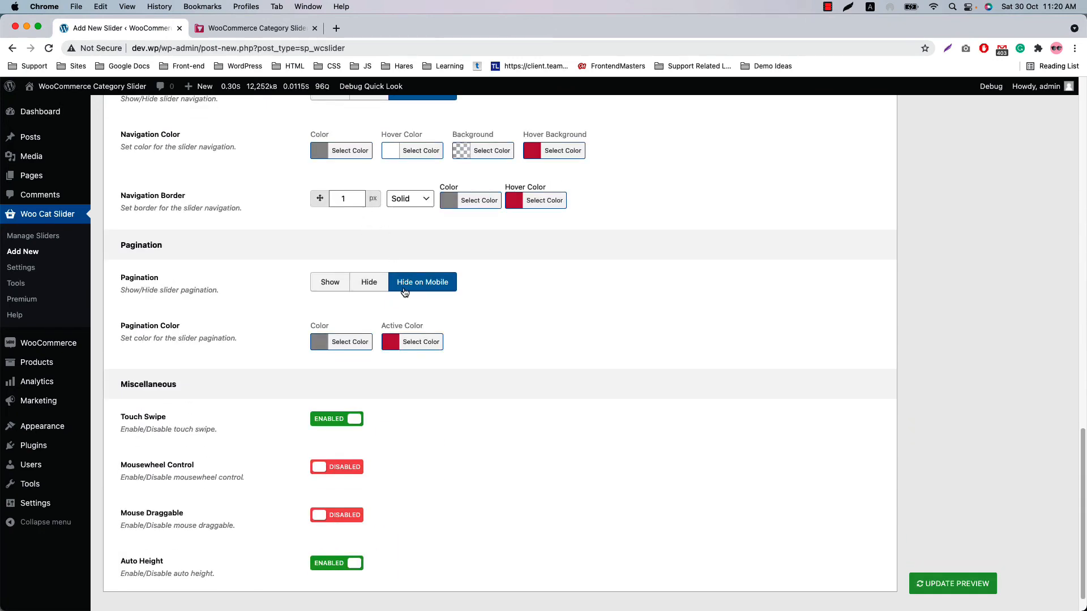
{"action": "scroll", "coordinate": [396, 435], "scroll_direction": "down", "scroll_amount": 1}
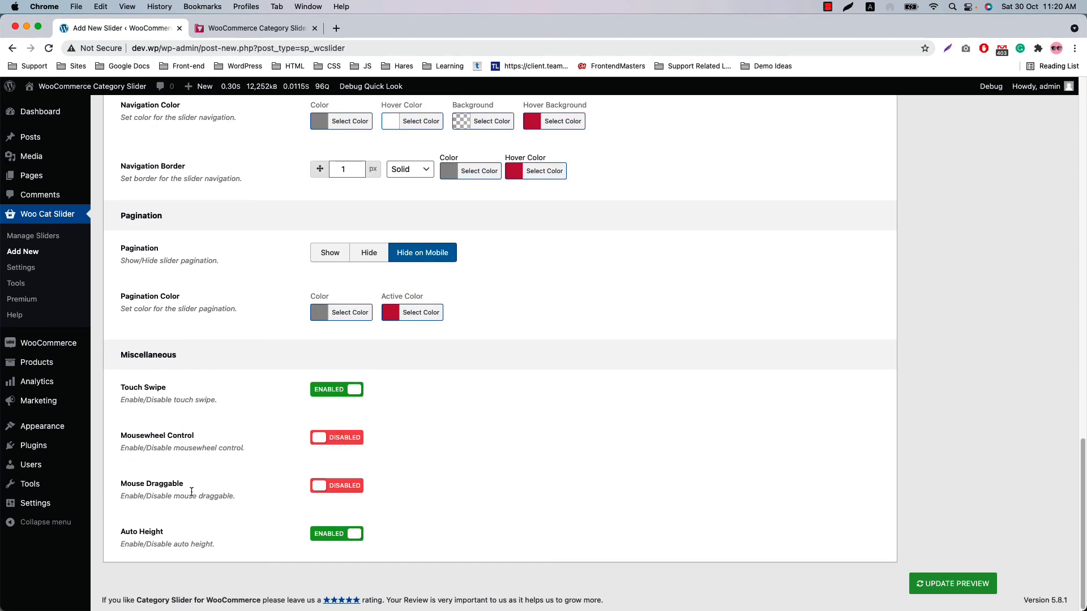
Publish the Test Category Slider and copy its shortcode.
{"action": "scroll", "coordinate": [192, 540], "scroll_direction": "up", "scroll_amount": 20}
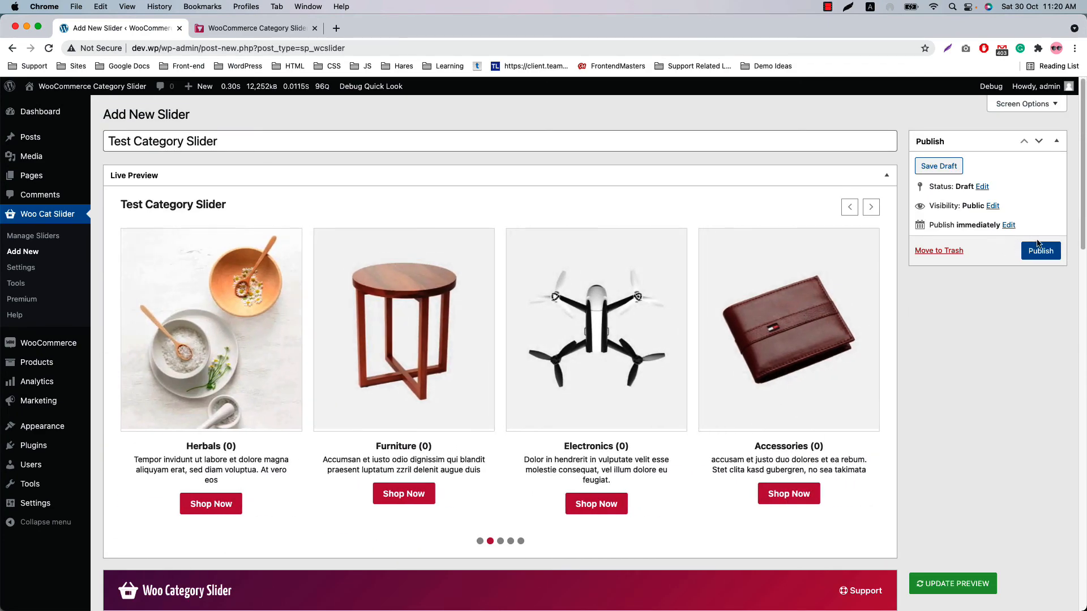
{"action": "left_click", "coordinate": [1040, 251]}
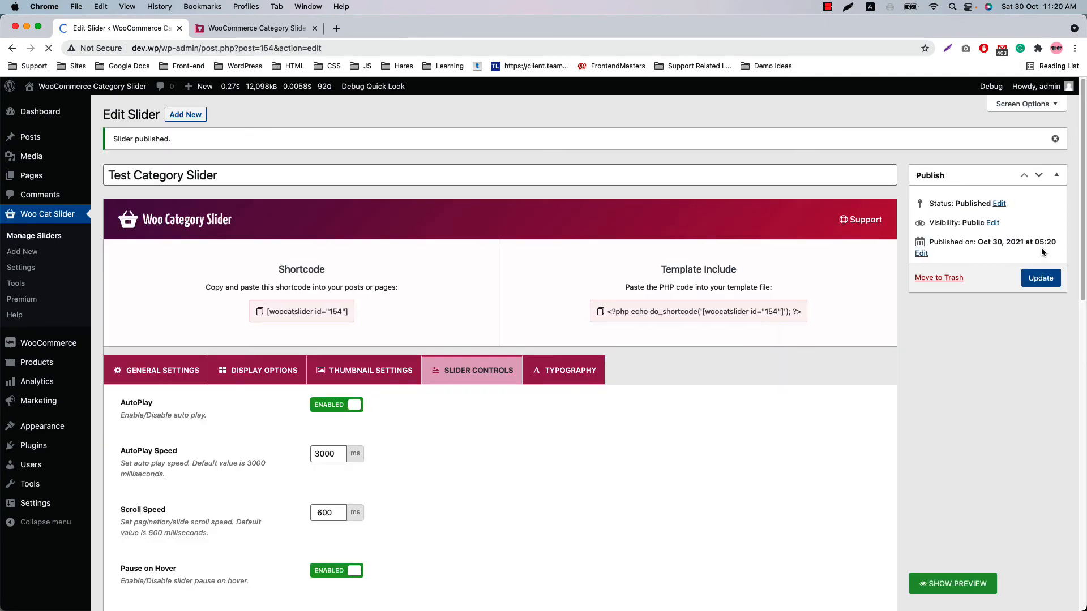
{"action": "left_click", "coordinate": [309, 312]}
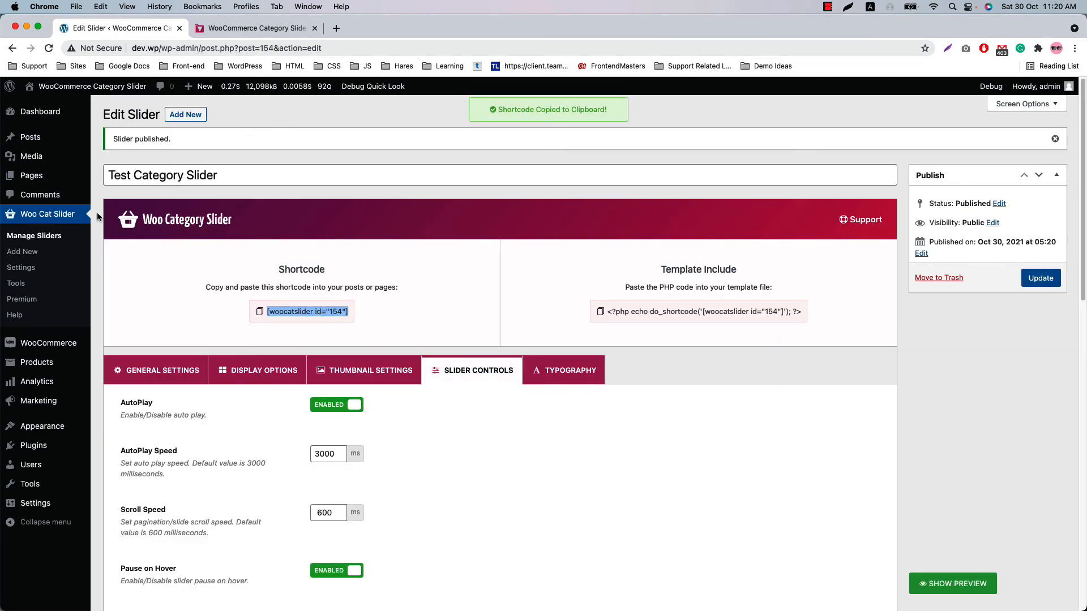
Create a new page in a separate browser tab and paste the shortcode [woocatslider id="154"] into its body.
{"action": "mouse_move", "coordinate": [42, 175]}
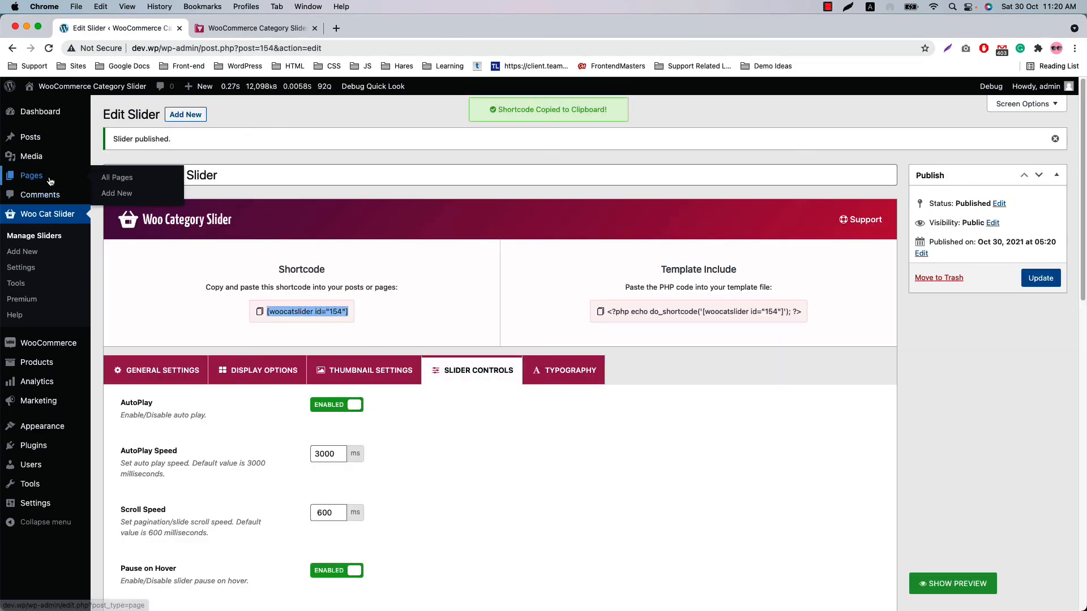
{"action": "left_click", "coordinate": [125, 193], "text": "super"}
{"action": "left_click", "coordinate": [260, 28]}
{"action": "left_click", "coordinate": [254, 218]}
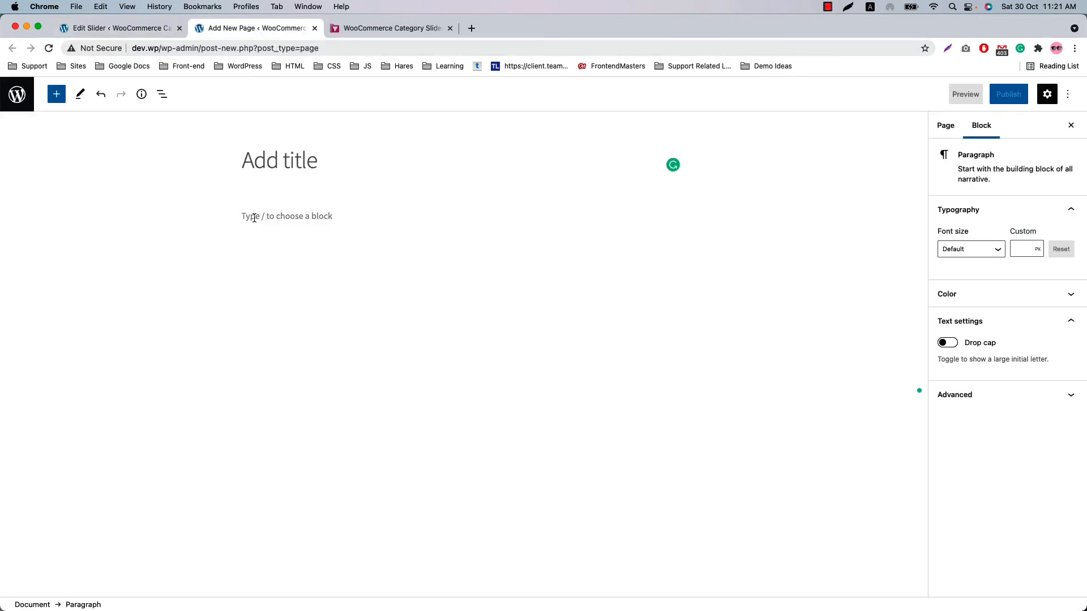
{"action": "key", "text": "super+v"}
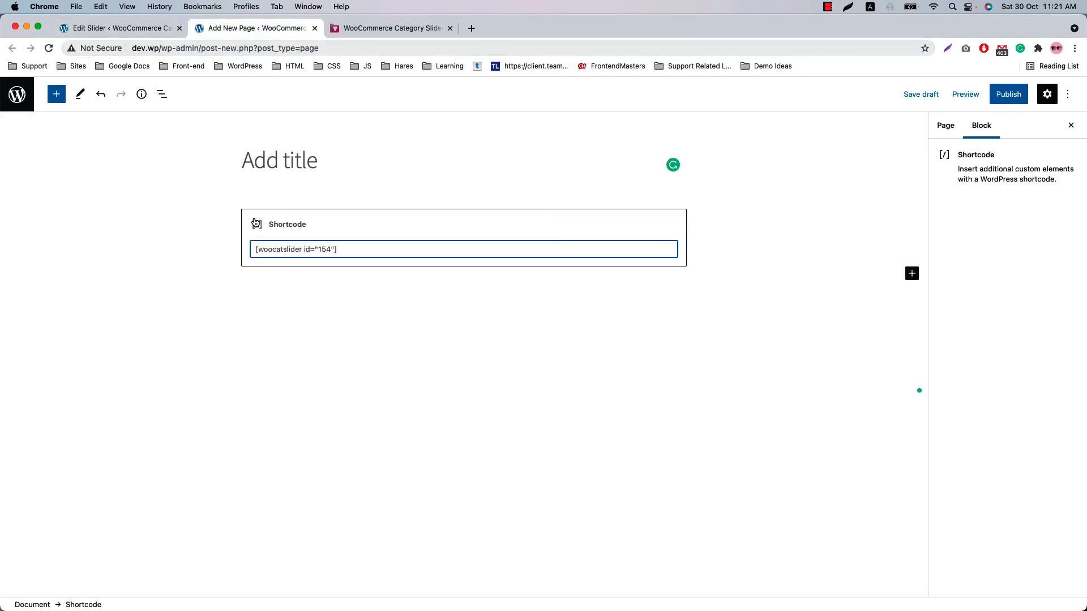
Publish the untitled page with the slider shortcode and view it on the site.
{"action": "left_click", "coordinate": [1008, 94]}
{"action": "left_click", "coordinate": [969, 94]}
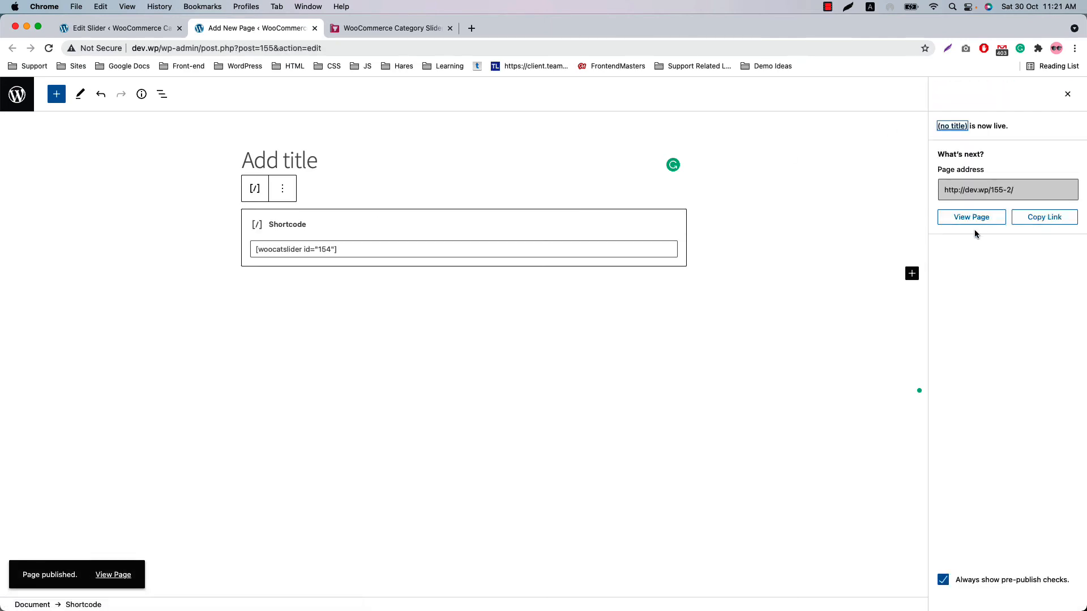
{"action": "left_click", "coordinate": [975, 217]}
Advance the category slider on the published page by four slides to check its navigation.
{"action": "left_click", "coordinate": [831, 281]}
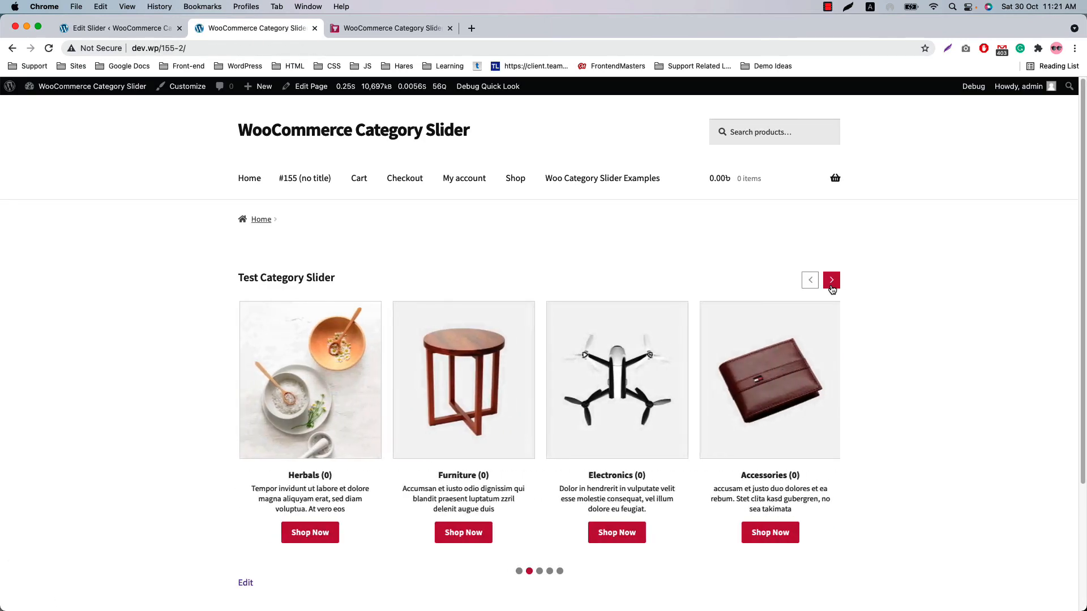
{"action": "left_click", "coordinate": [831, 283]}
{"action": "left_click", "coordinate": [831, 283]}
{"action": "left_click", "coordinate": [830, 283]}
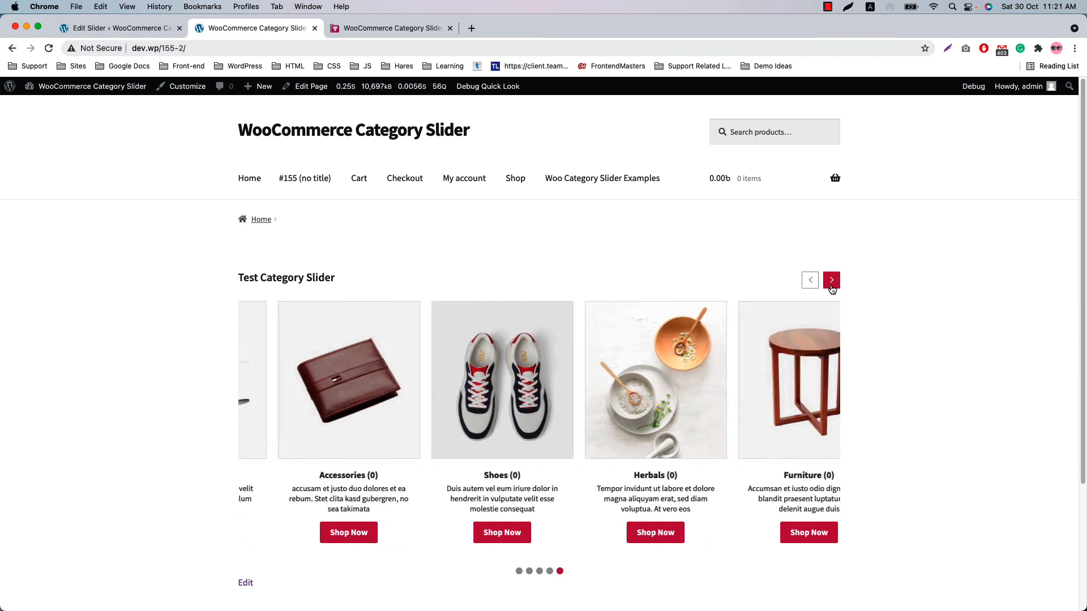
Return to the slider's admin page and review the plugin's advanced settings and custom CSS editor.
{"action": "left_click", "coordinate": [123, 29]}
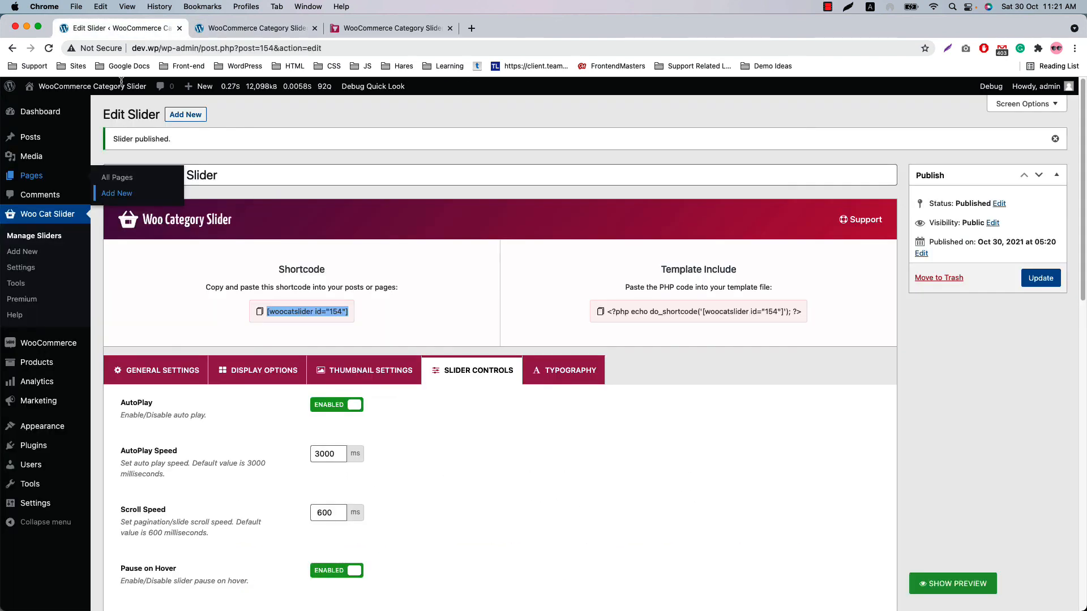
{"action": "left_click", "coordinate": [32, 273]}
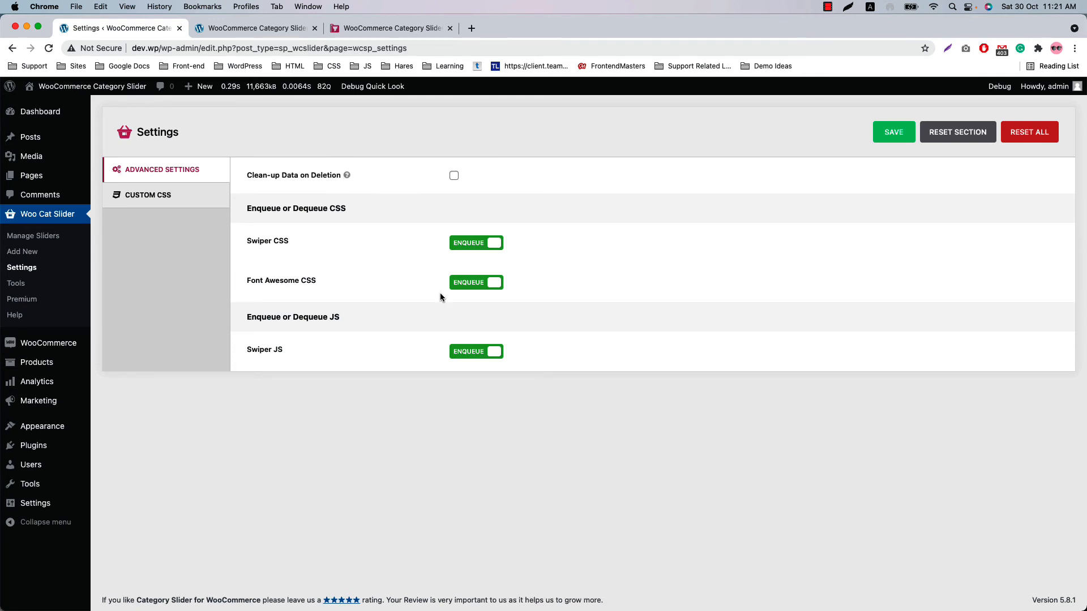
{"action": "left_click", "coordinate": [164, 194]}
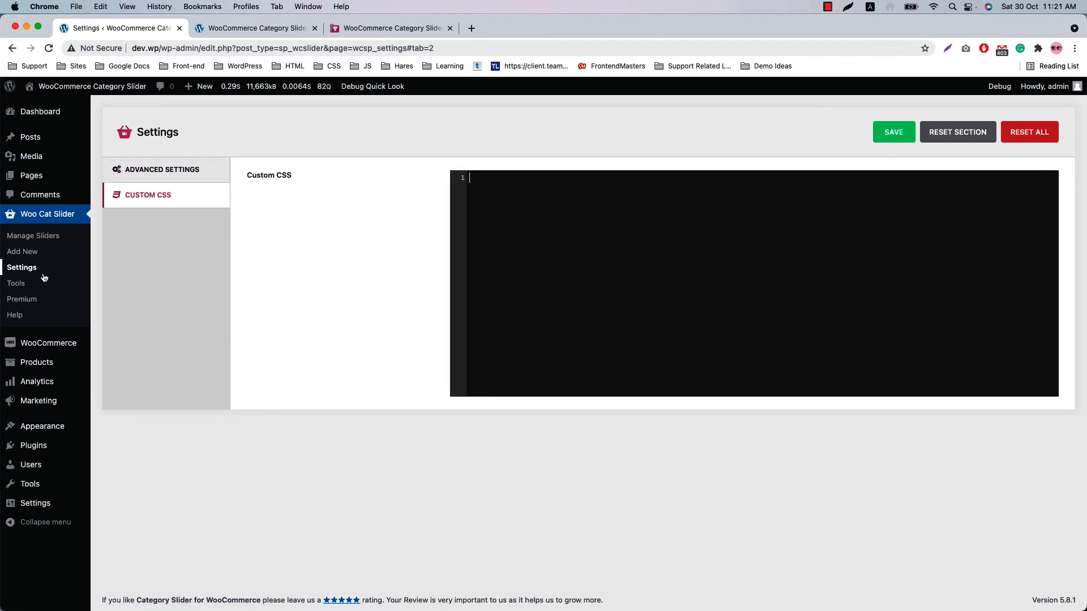
Open the plugin's tools page to review the slider export options.
{"action": "left_click", "coordinate": [19, 285]}
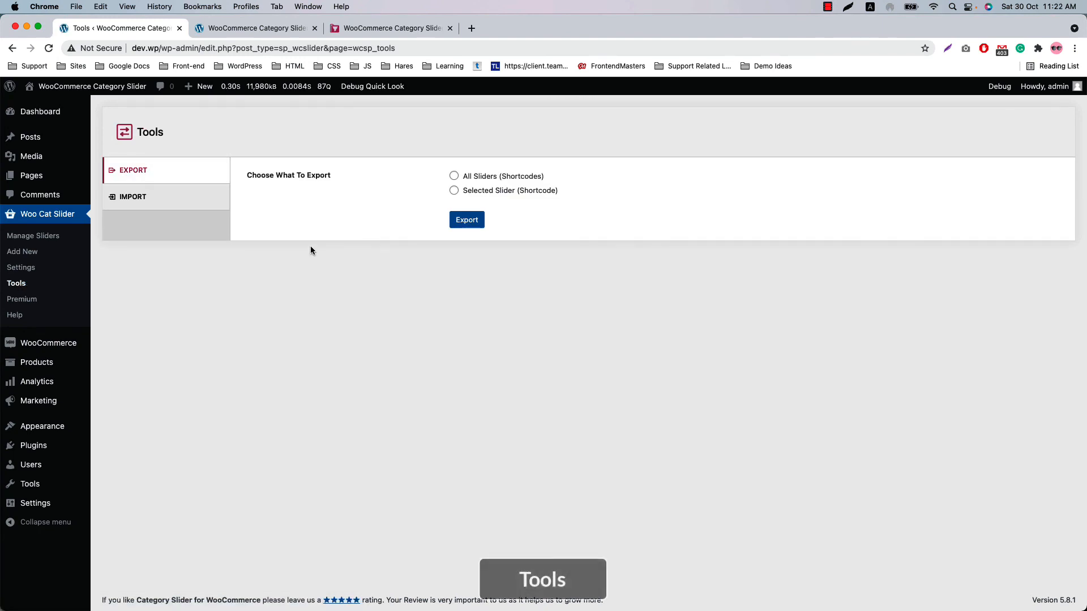